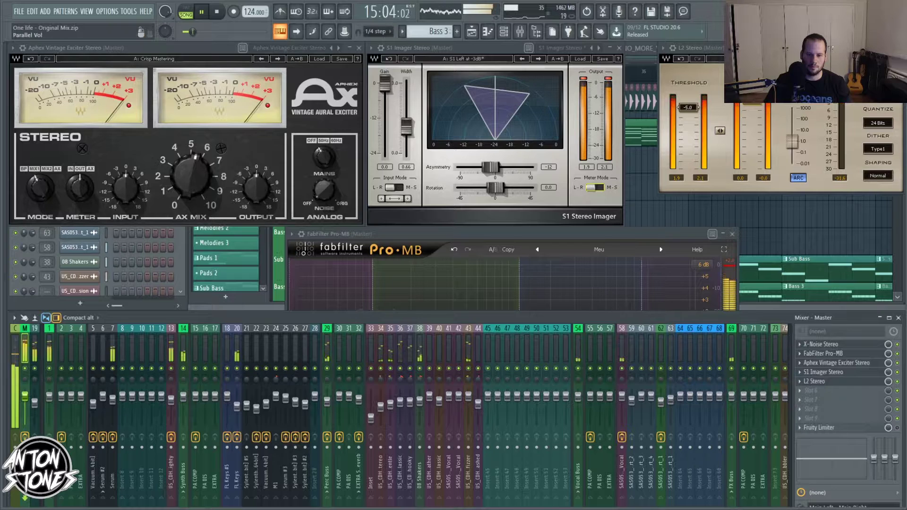
Step: Stop playback and open the X-Noise plugin from the master channel's effect slots
left_click(217, 13)
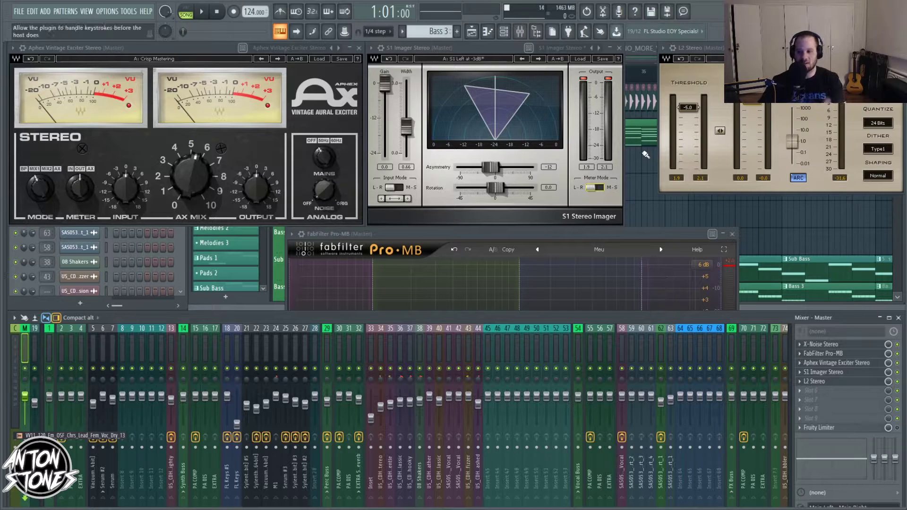
left_click_drag(574, 236, 552, 229)
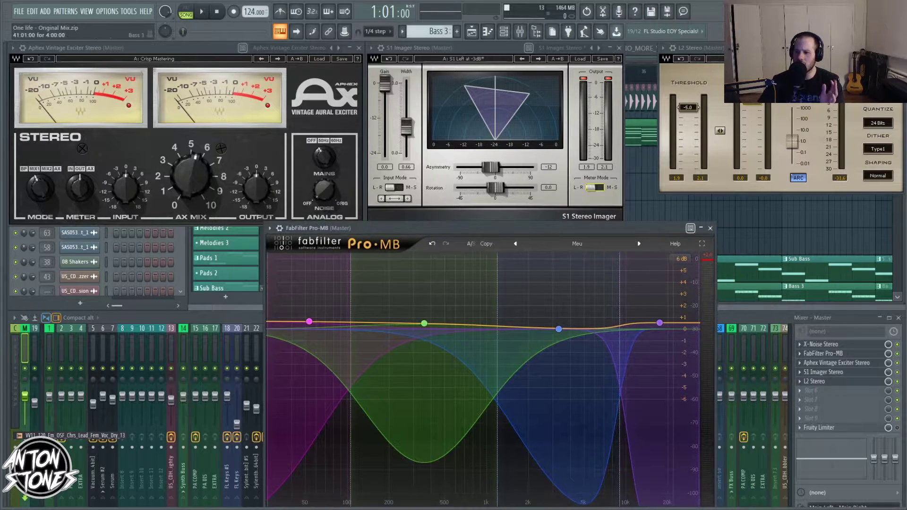
left_click(832, 349)
left_click(832, 349)
left_click_drag(218, 360, 217, 265)
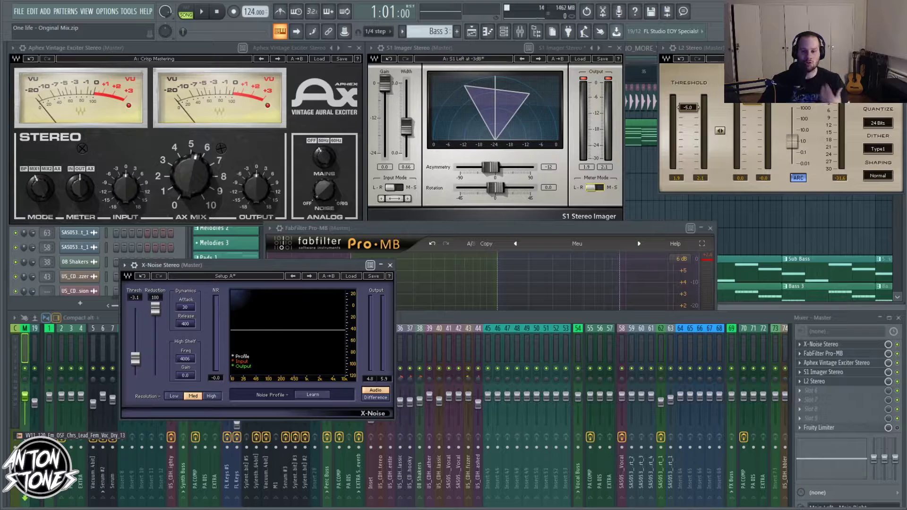
left_click_drag(287, 266, 259, 256)
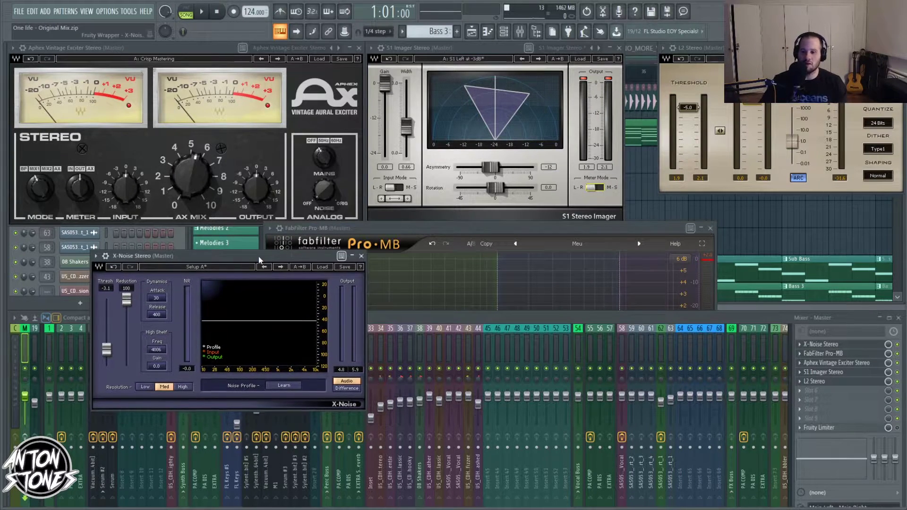
Step: Bypass the master channel effects that follow X-Noise
left_click(899, 361)
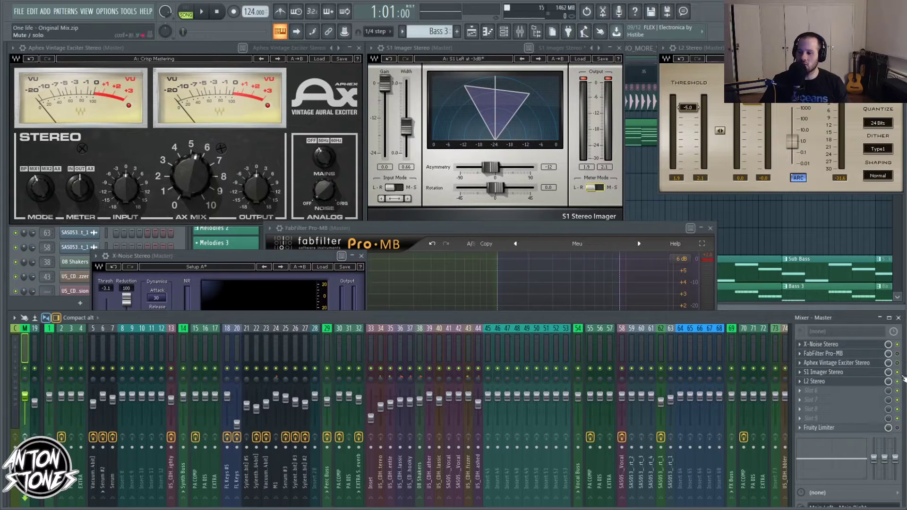
left_click_drag(277, 257, 316, 251)
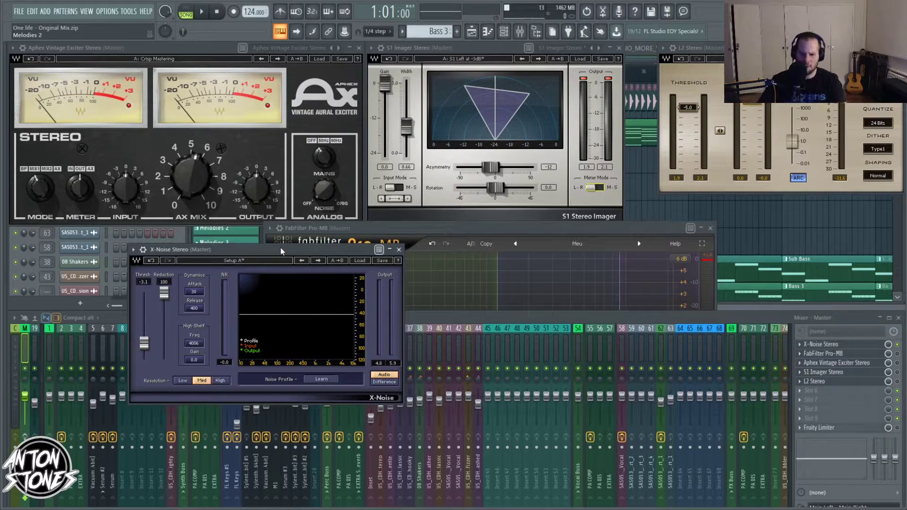
left_click_drag(280, 247, 258, 245)
Step: Lower X-Noise's threshold to -20.0 dB during playback and replay the track's opening with that setting
key("space")
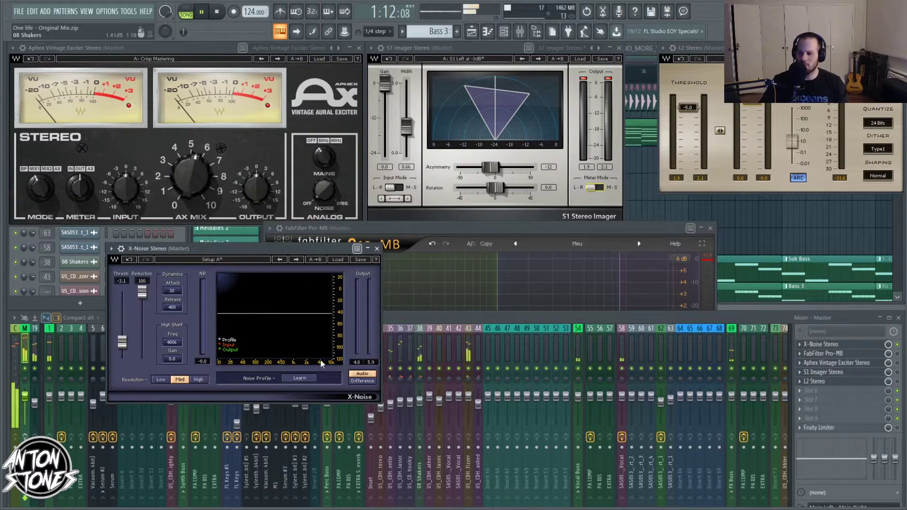
left_click_drag(122, 343, 121, 359)
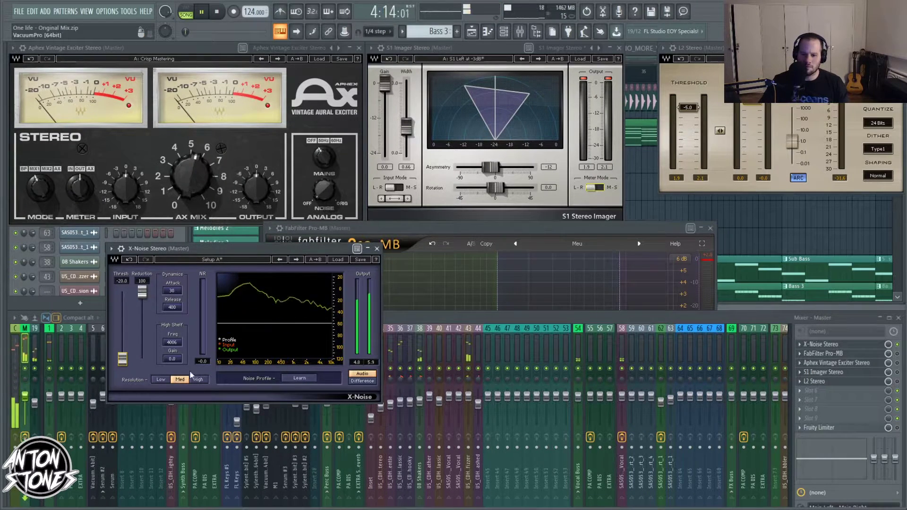
left_click_drag(259, 249, 285, 238)
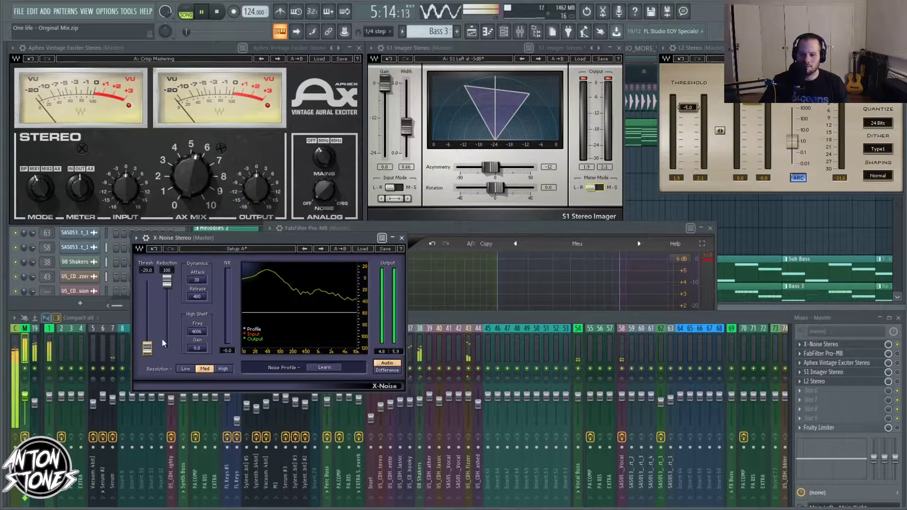
key("space")
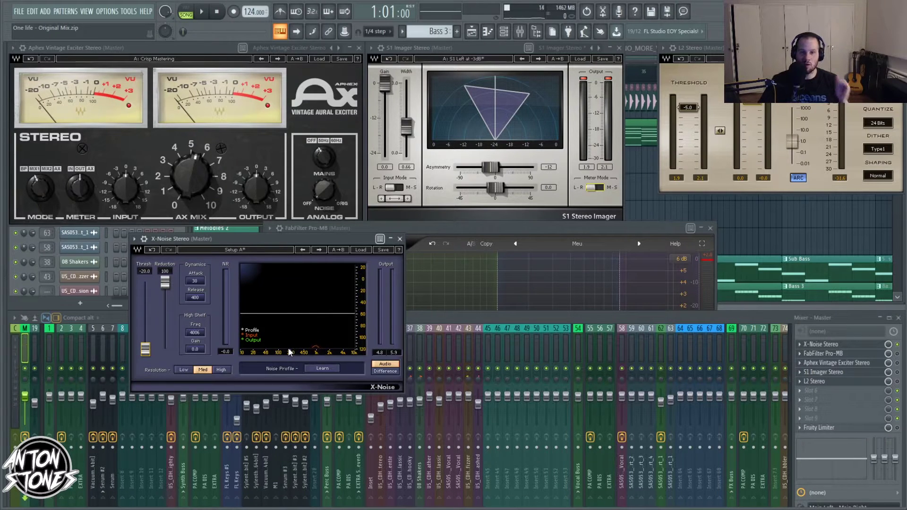
key("space")
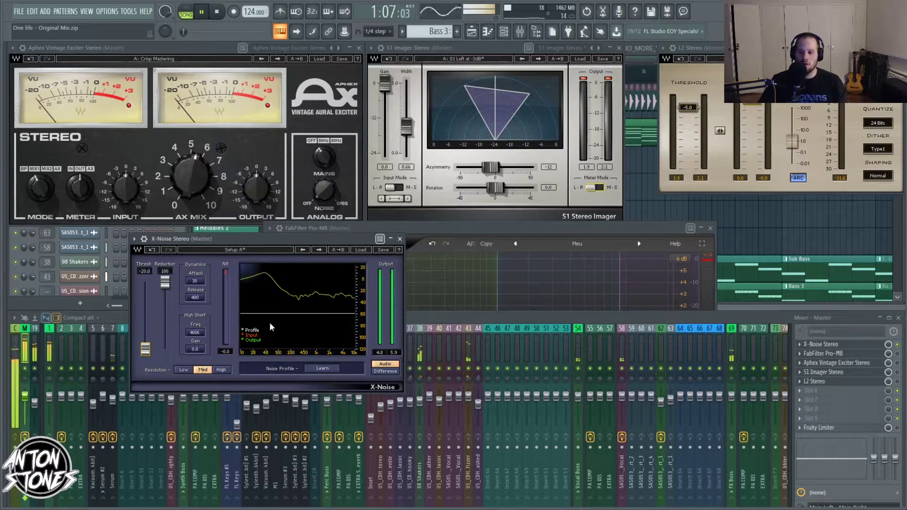
key("space")
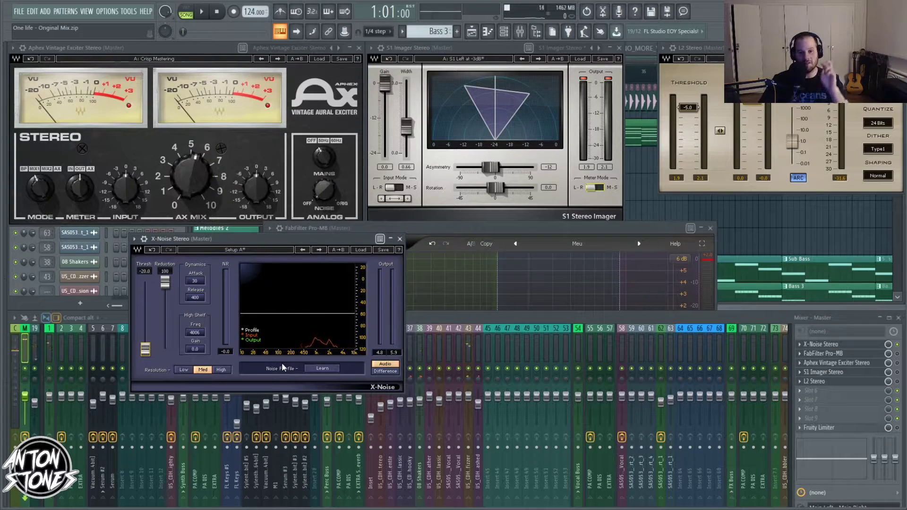
Step: During playback, raise X-Noise's threshold to about 41.7 dB and bring it back down to -3.6 dB, then stop
left_click_drag(263, 240, 230, 243)
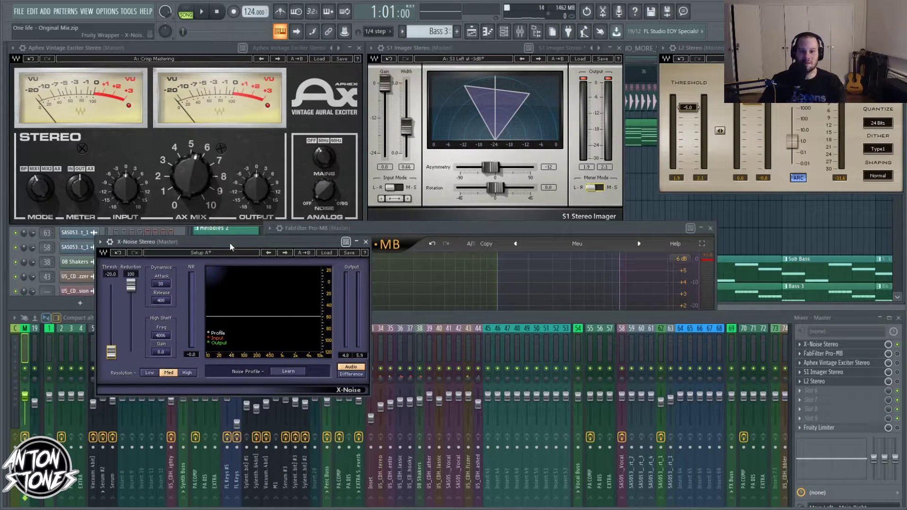
left_click_drag(230, 243, 232, 239)
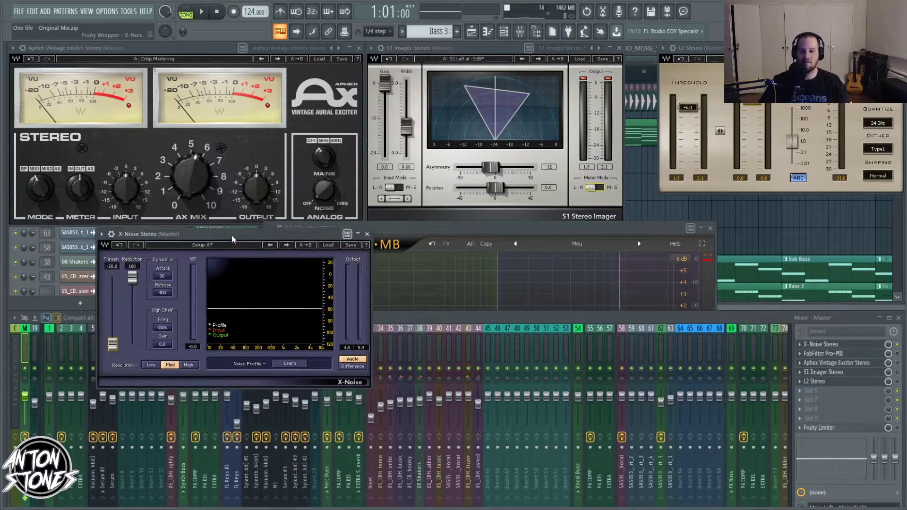
key("space")
left_click_drag(114, 348, 113, 281)
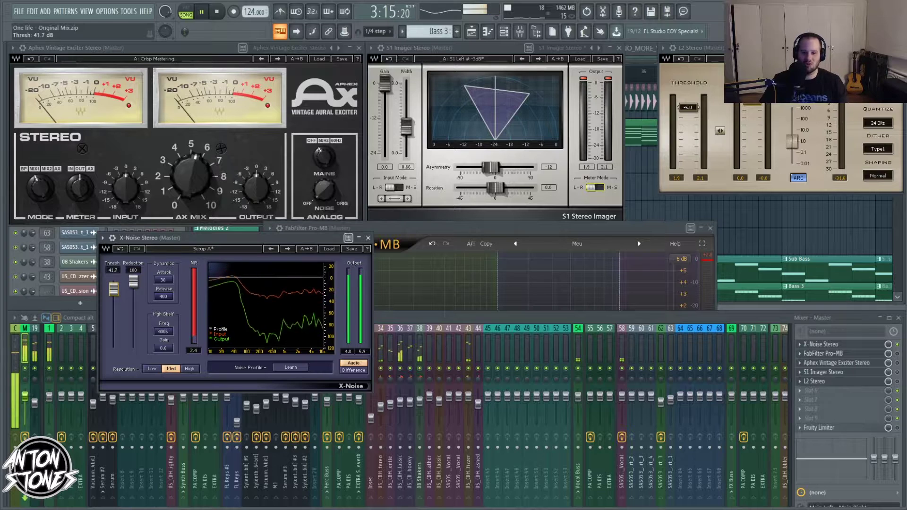
left_click_drag(114, 281, 113, 332)
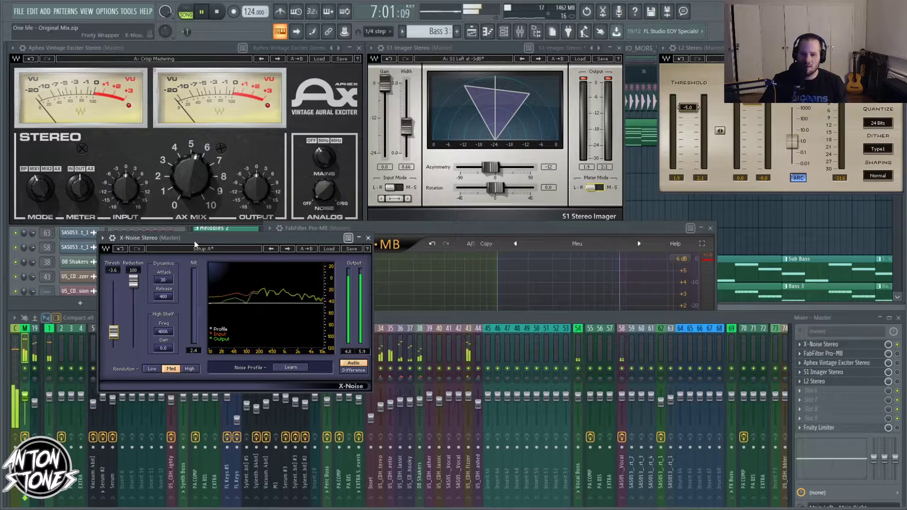
left_click_drag(194, 241, 180, 248)
key("space")
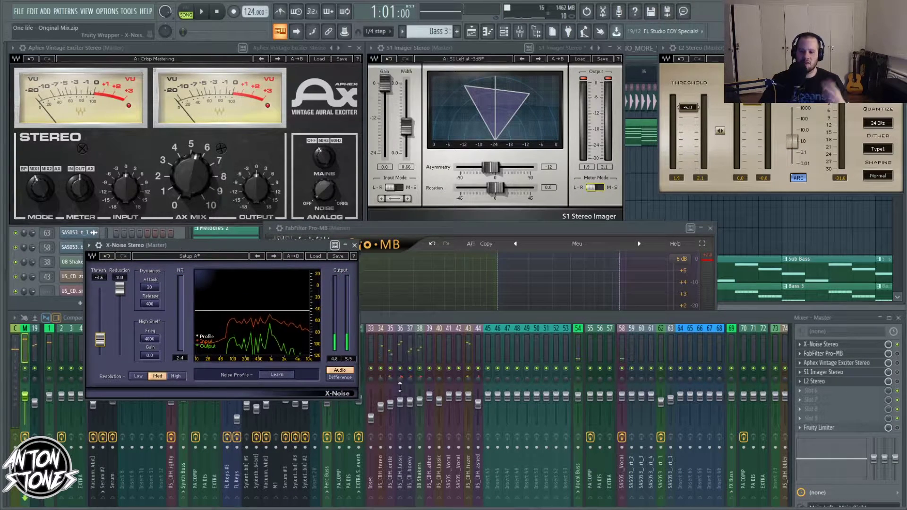
Step: Set X-Noise to monitor Difference and raise its threshold to 5.2 dB during playback
left_click(342, 376)
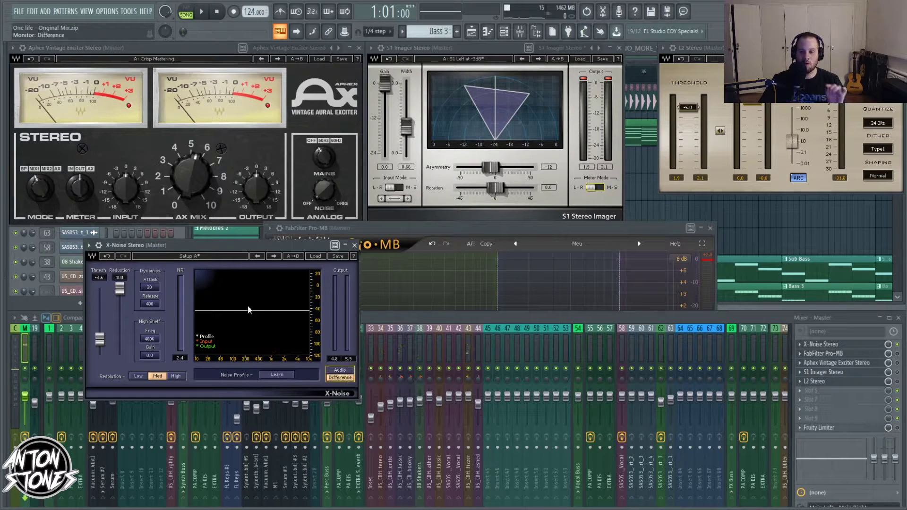
left_click_drag(234, 243, 233, 243)
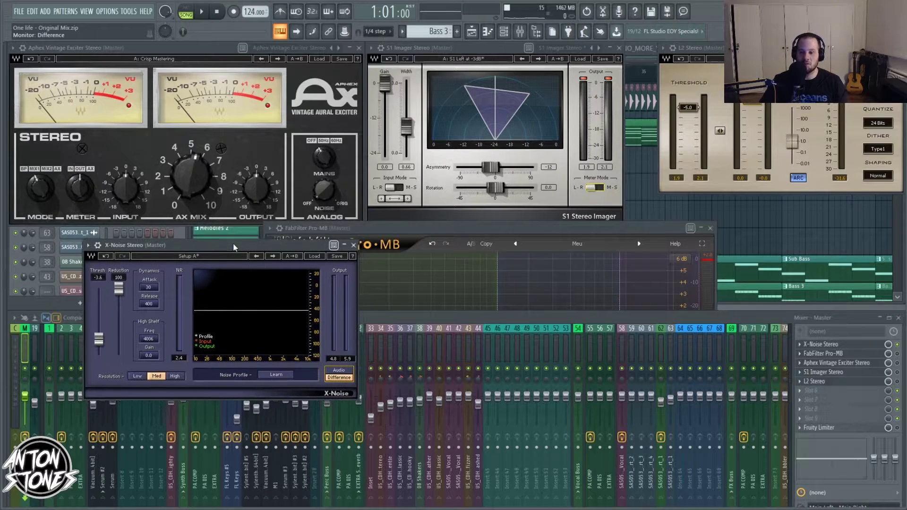
key("space")
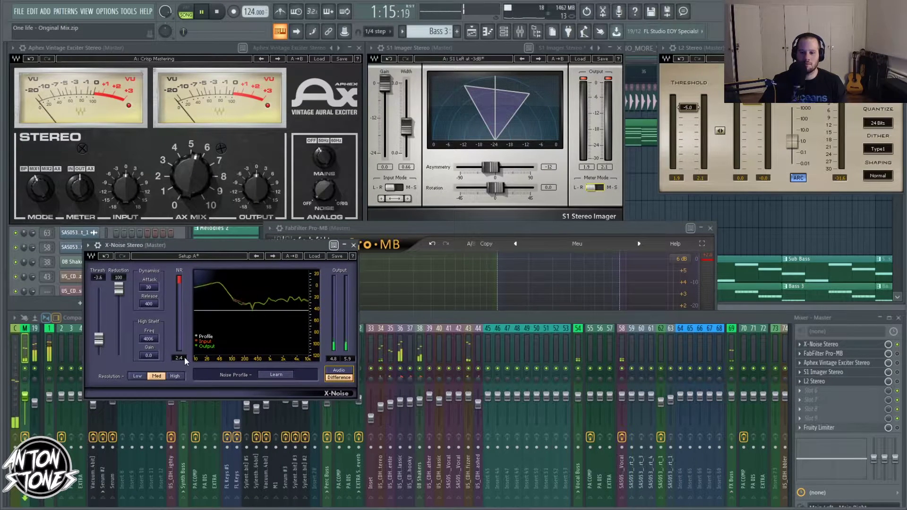
mouse_move(98, 340)
left_mouse_down()
mouse_move(99, 329)
mouse_move(99, 338)
left_mouse_up()
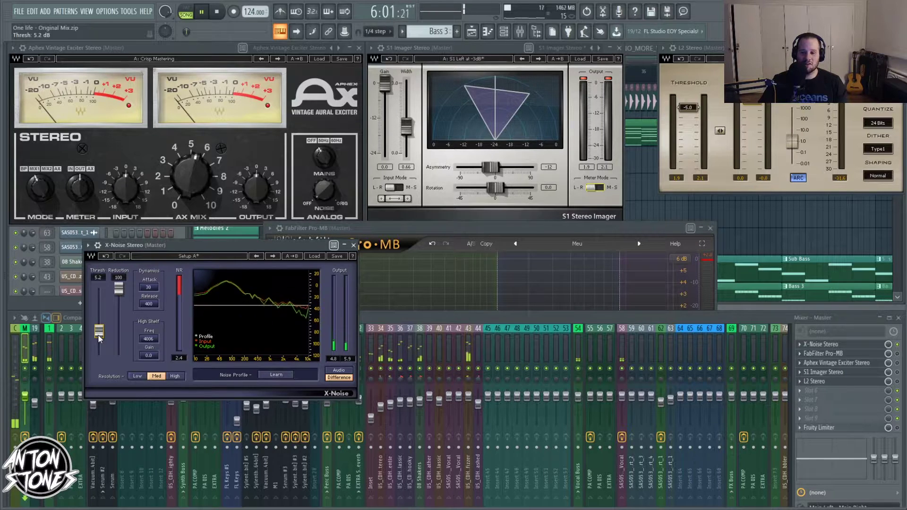
Step: Compare X-Noise's Audio and Difference monitoring, stop playback, leave the monitor on Audio and close the plugin
left_click(348, 377)
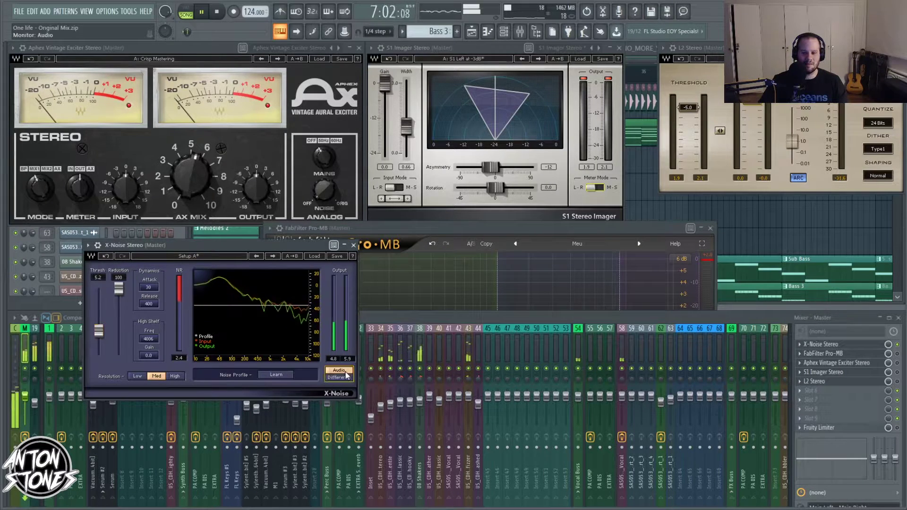
left_click(347, 375)
key("space")
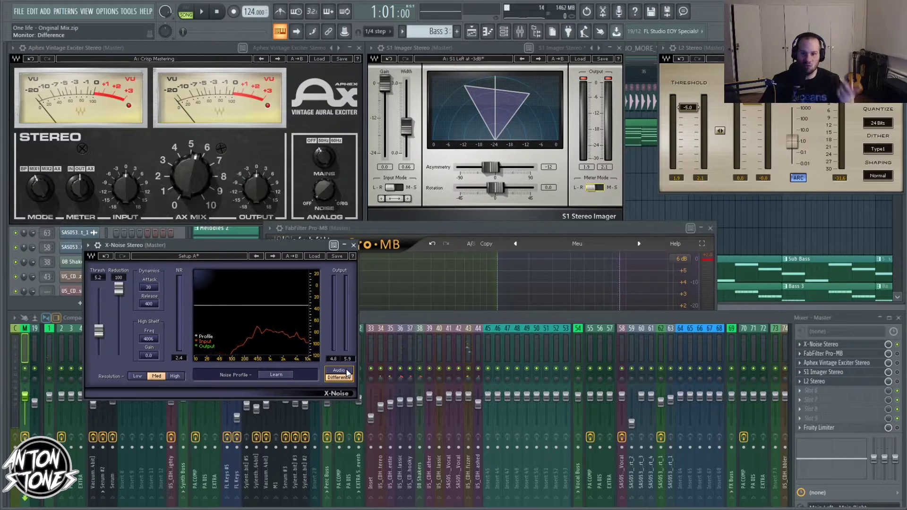
left_click(347, 374)
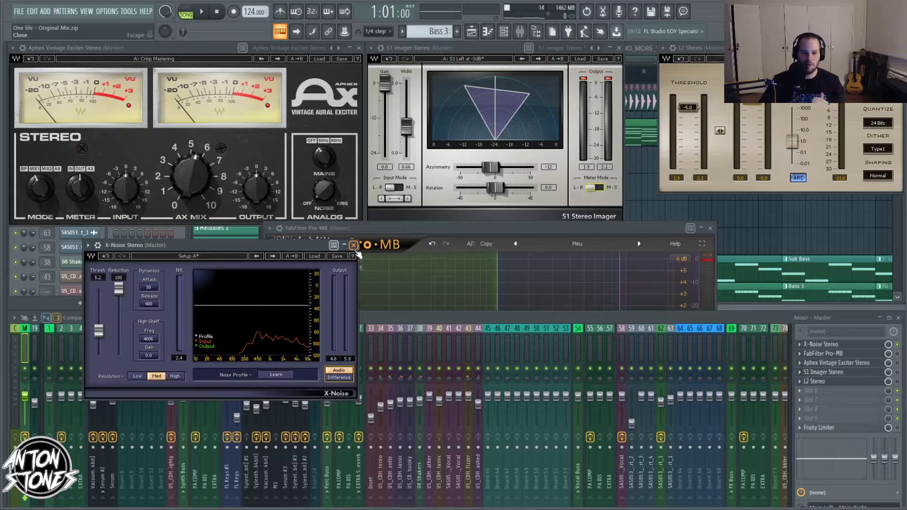
left_click(353, 245)
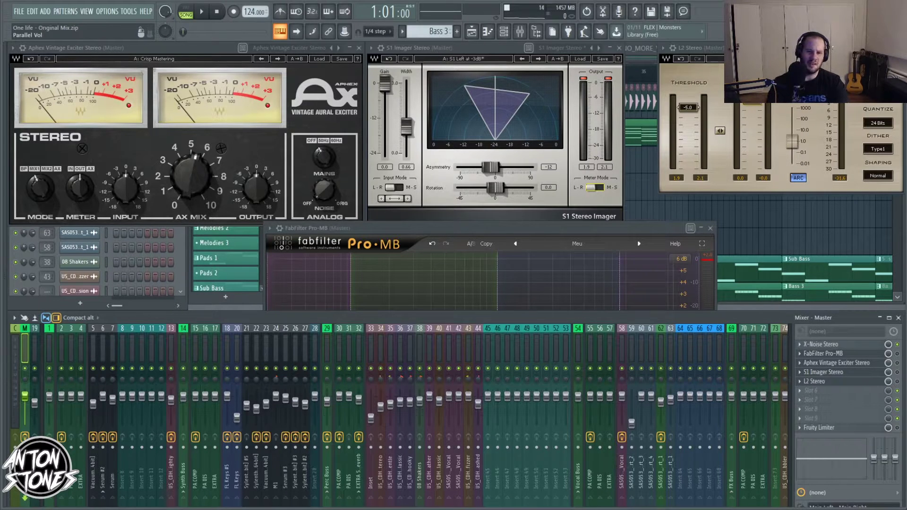
Step: Bring the FabFilter Pro-MB window into full view and play the song to examine its multiband response
left_click(384, 231)
left_click_drag(384, 230, 345, 195)
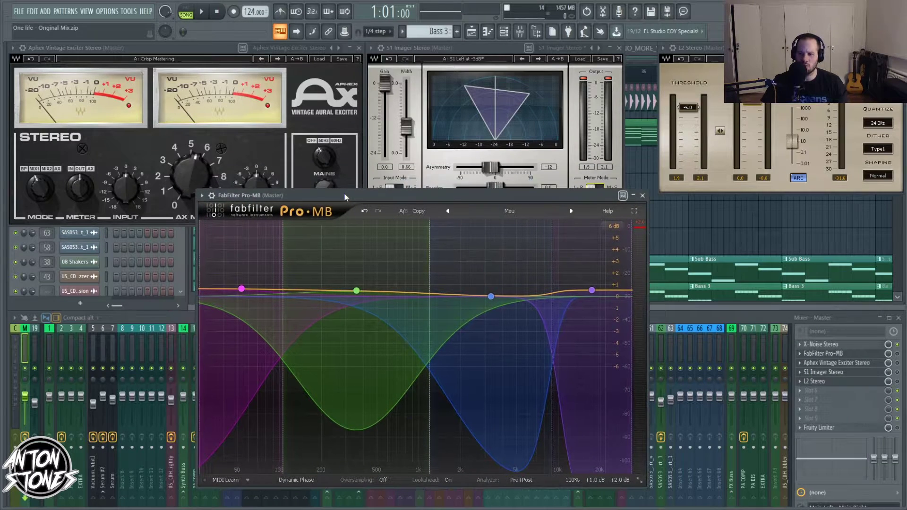
key("space")
left_click_drag(503, 193, 536, 186)
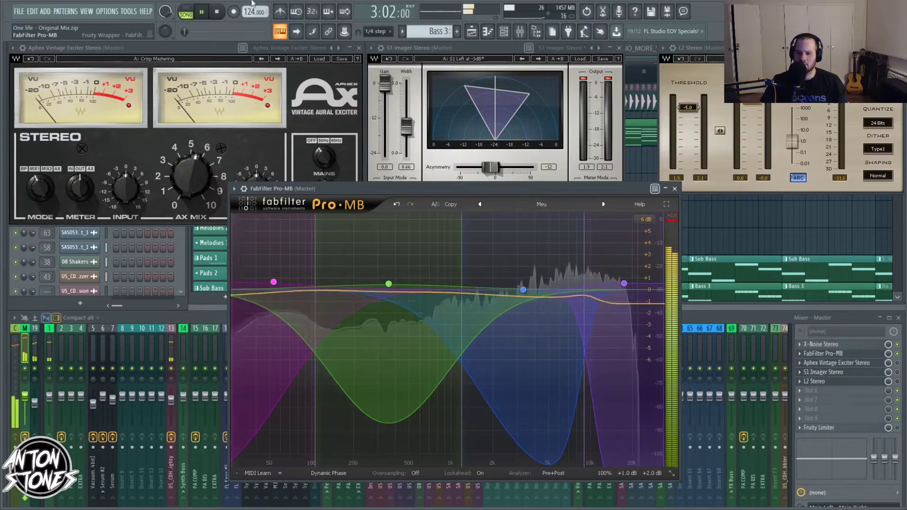
left_click(217, 12)
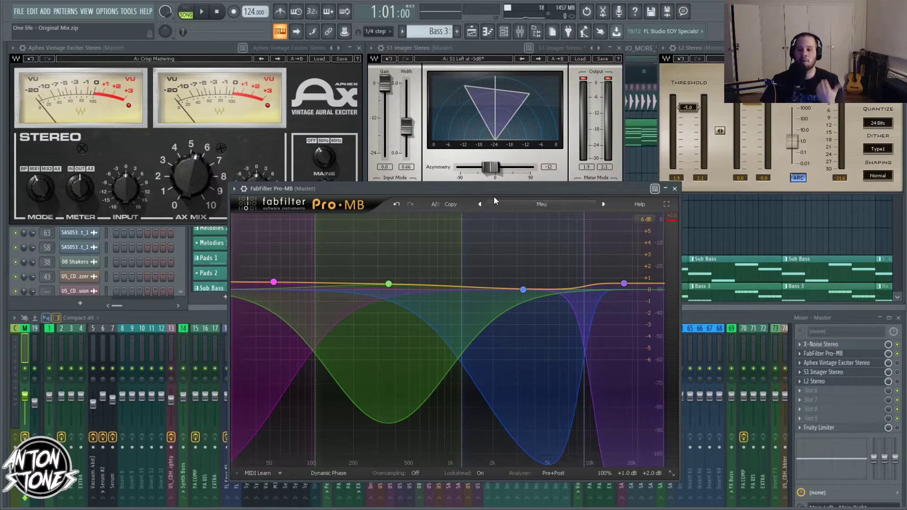
Step: Inspect Pro-MB's Band 1 settings and the Band 1/3 crossover
left_click_drag(494, 189, 452, 188)
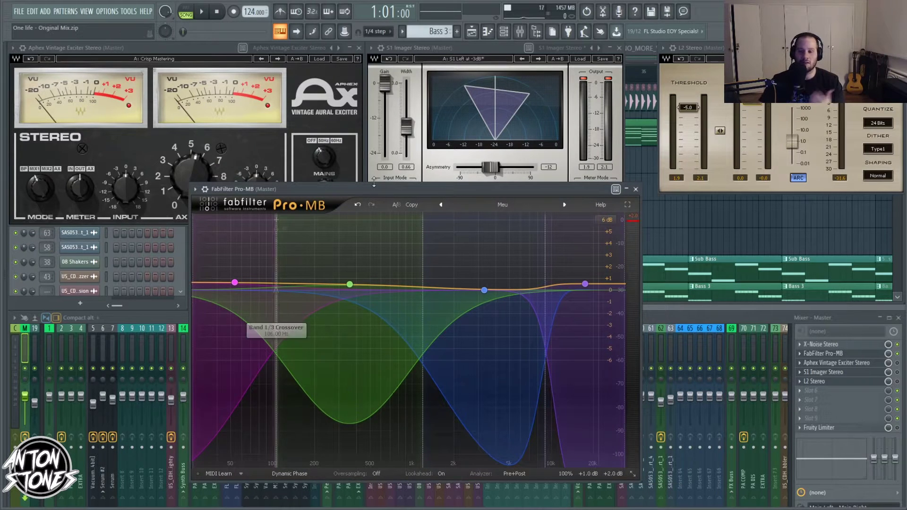
mouse_move(230, 285)
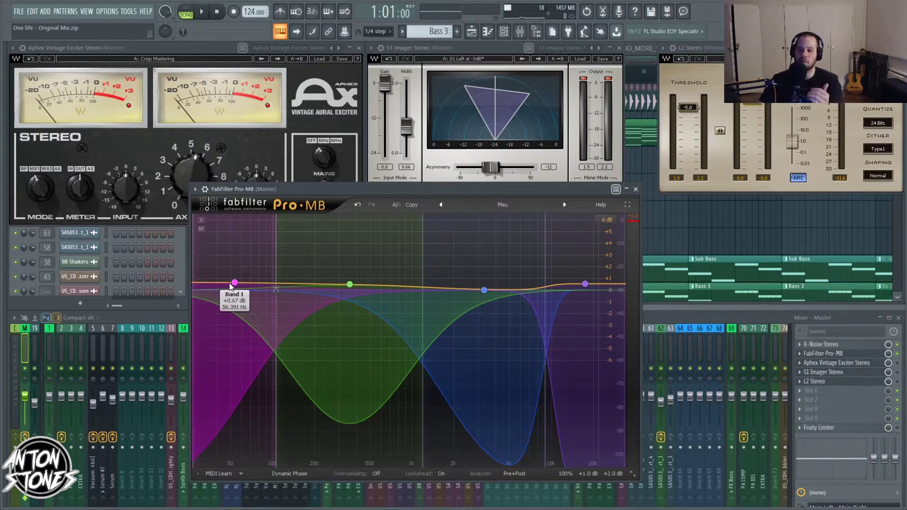
mouse_move(275, 300)
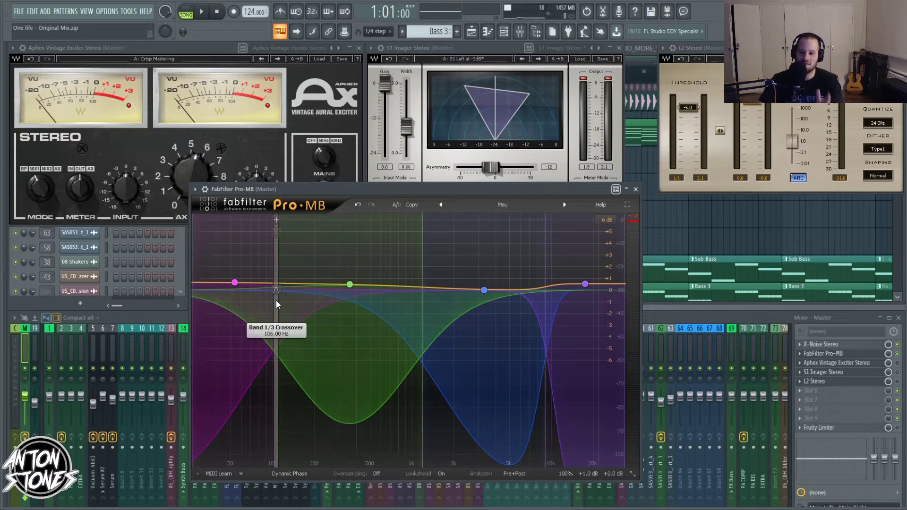
left_click_drag(363, 188, 336, 188)
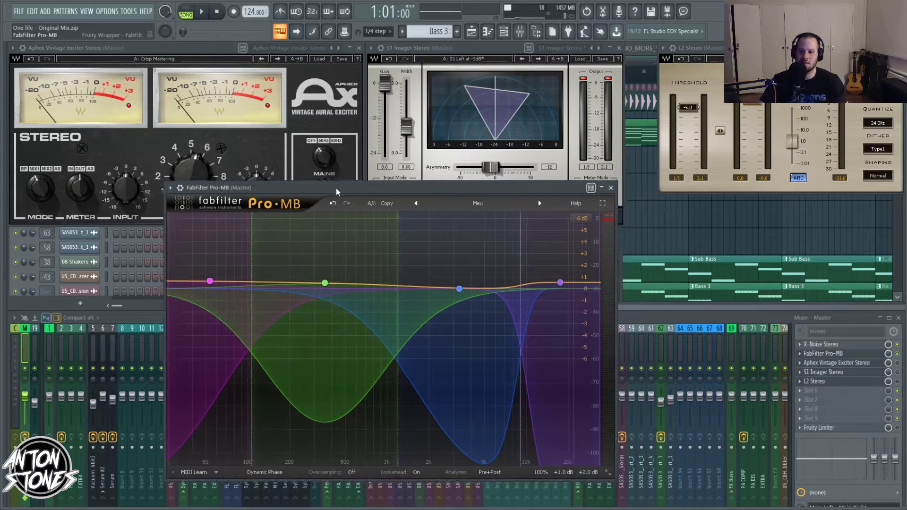
Step: Play the song from the start in short passes to examine Pro-MB's multiband response, keeping its window in view
key("space")
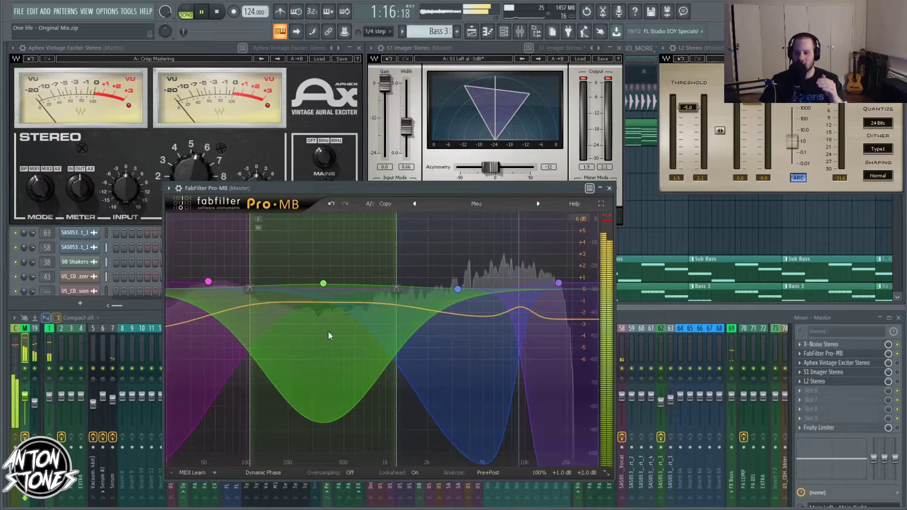
key("space")
left_click_drag(366, 189, 369, 186)
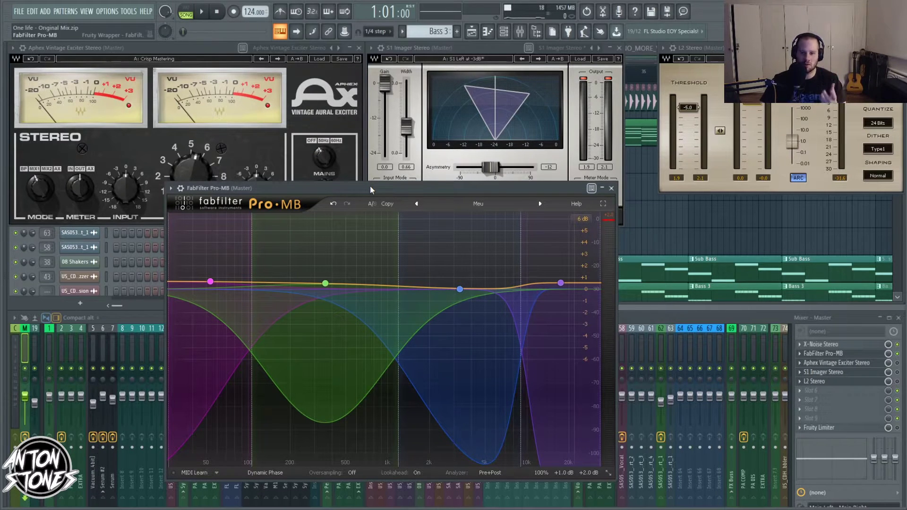
left_click_drag(370, 186, 365, 185)
key("space")
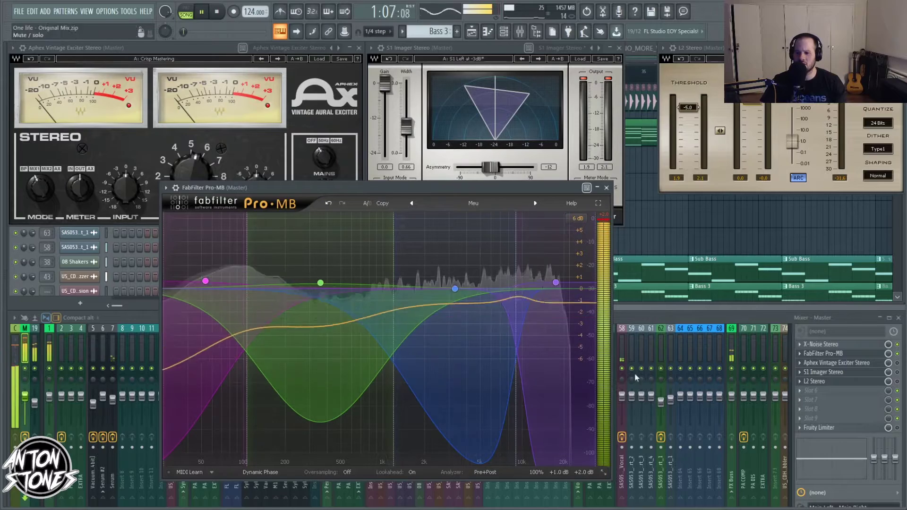
left_click_drag(448, 183, 372, 191)
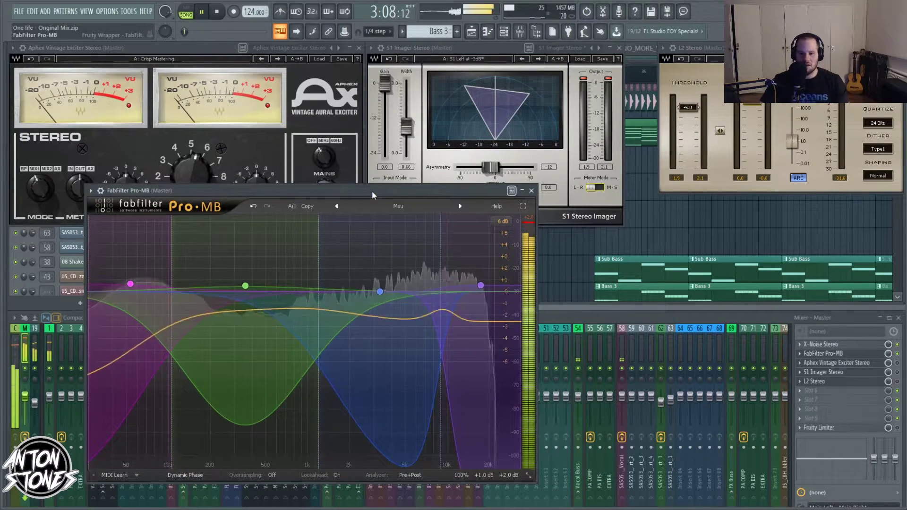
key("space")
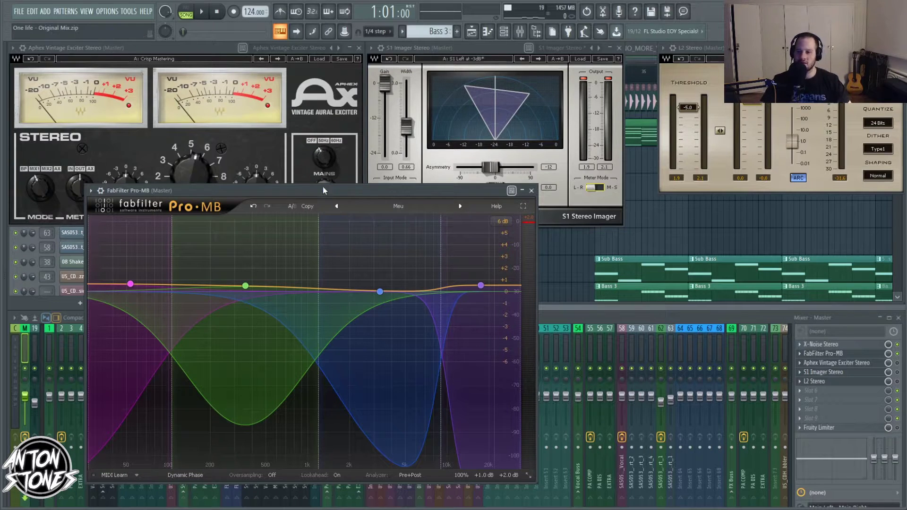
left_click_drag(324, 188, 352, 183)
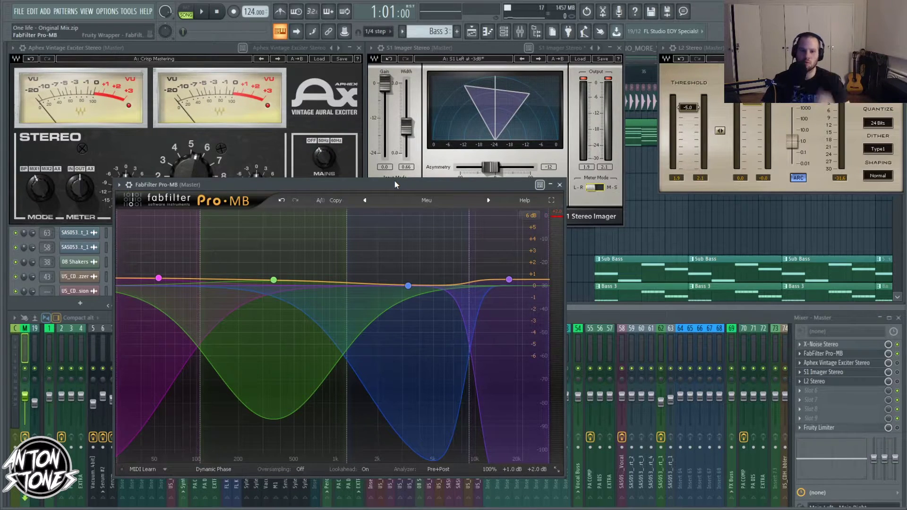
left_click_drag(395, 185, 365, 192)
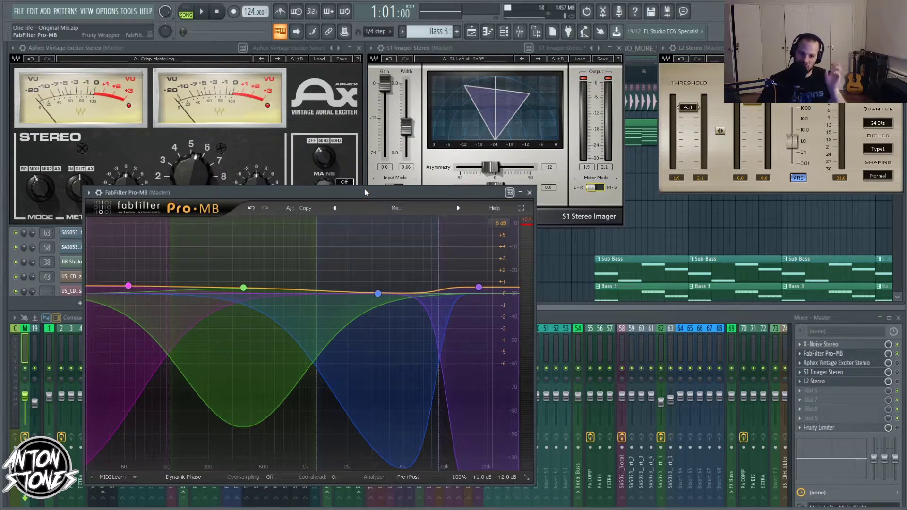
left_click_drag(365, 189, 364, 196)
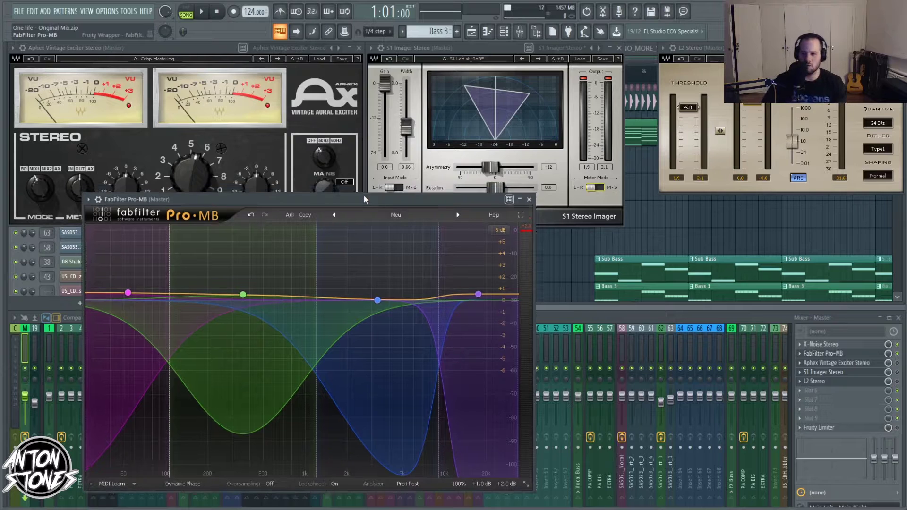
Step: Bring the Aphex Vintage Exciter window forward and enable the plugin on the master channel
left_click_drag(184, 45, 272, 98)
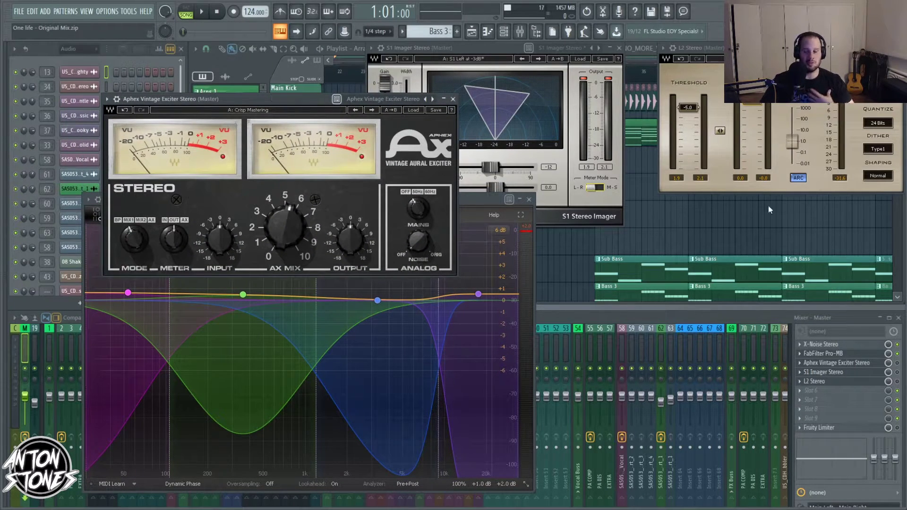
left_click(897, 363)
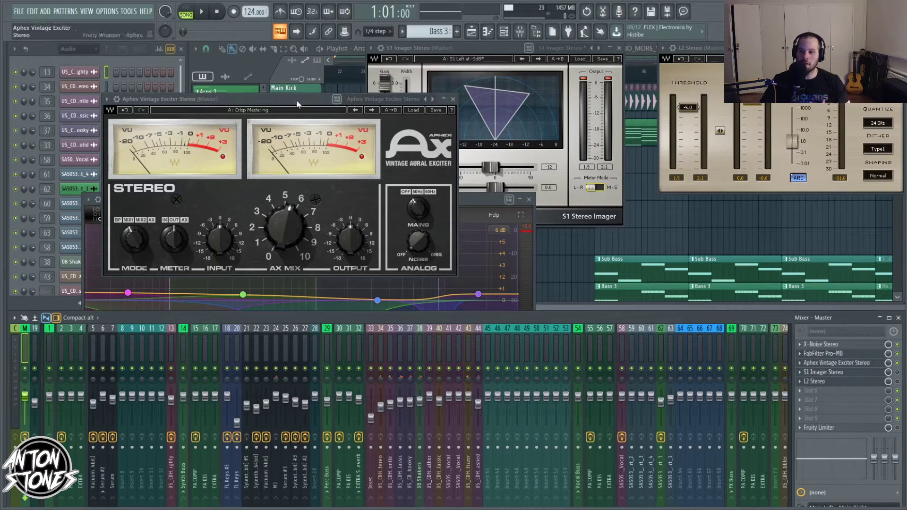
left_click_drag(298, 101, 304, 104)
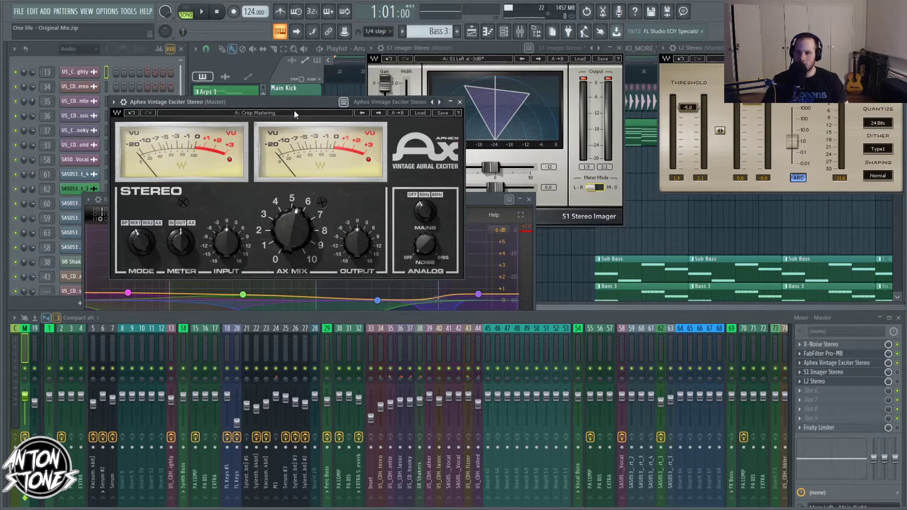
left_click_drag(291, 105, 346, 106)
Step: Audition the exciter during playback with AX Mix raised to 10.00, then stop the song
key("space")
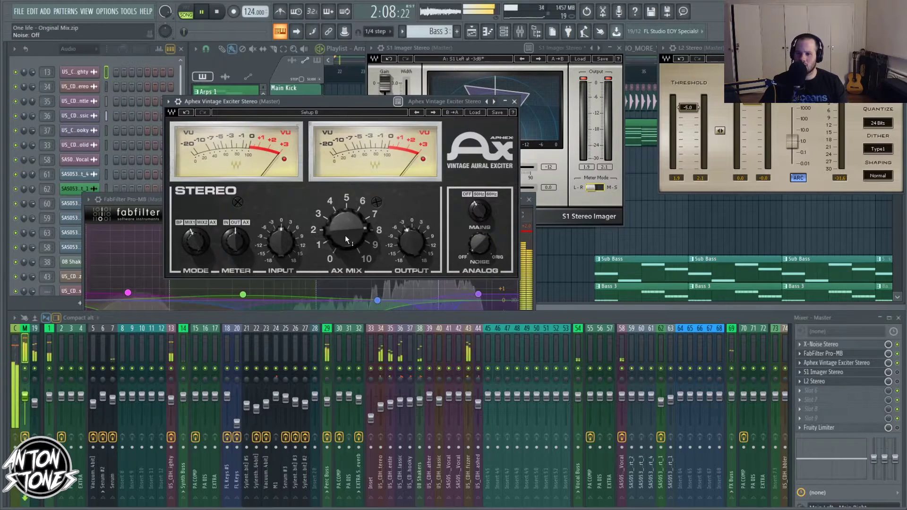
left_click_drag(343, 222, 342, 189)
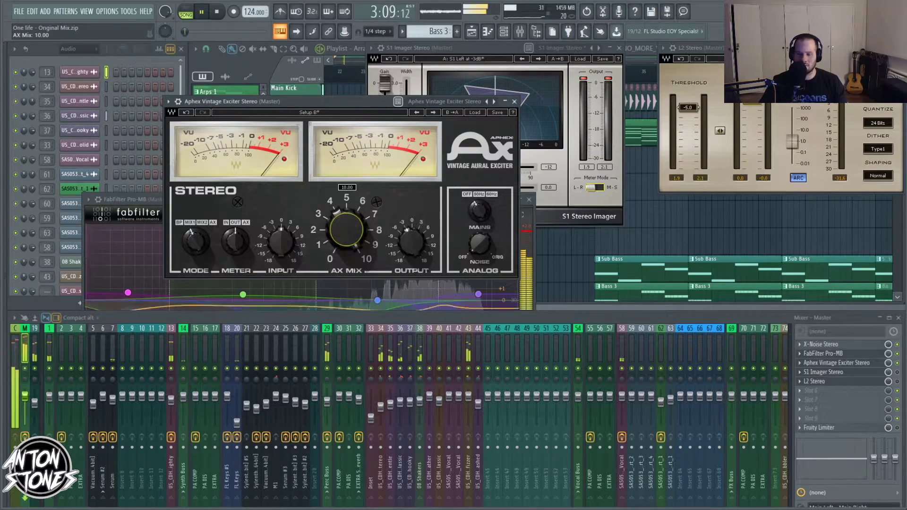
key("space")
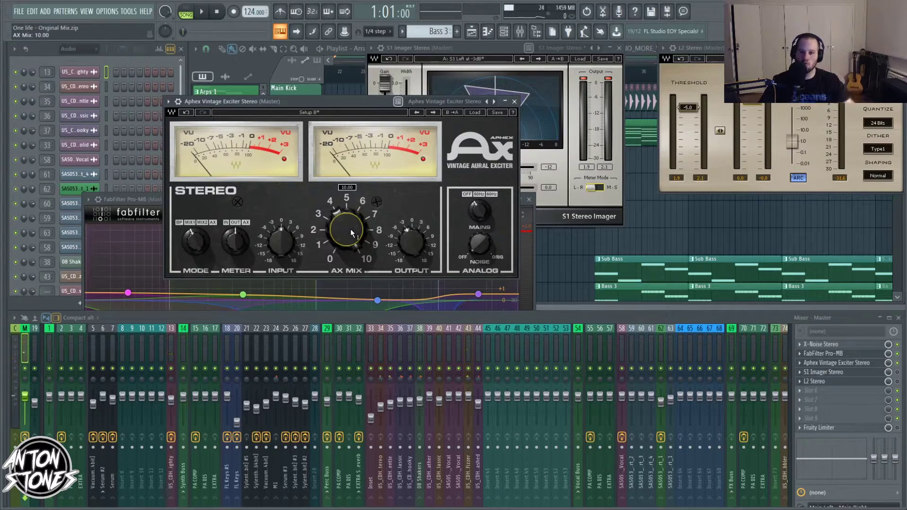
Step: Readjust the exciter's AX Mix and replay the song to hear the change
mouse_move(350, 225)
left_mouse_down()
mouse_move(342, 283)
mouse_move(346, 203)
mouse_move(346, 215)
left_mouse_up()
key("space")
left_click_drag(338, 104, 244, 114)
key("space")
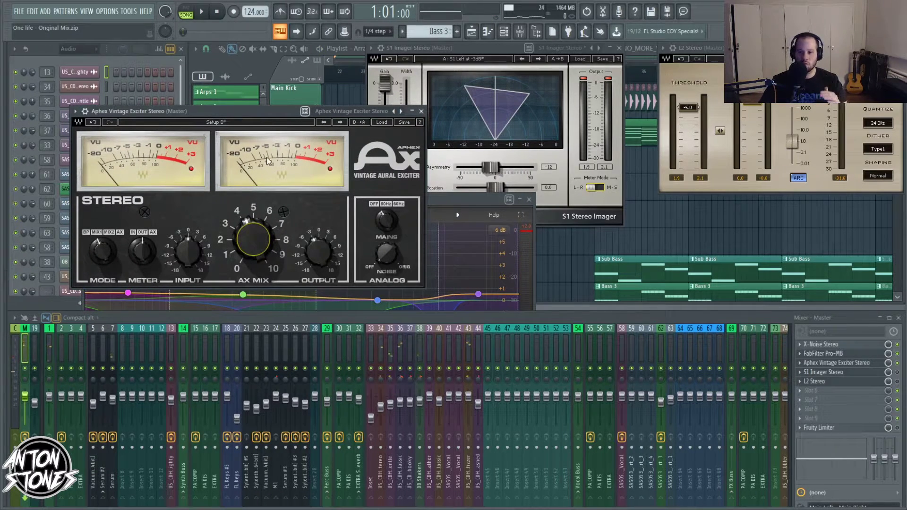
left_click_drag(276, 113, 291, 115)
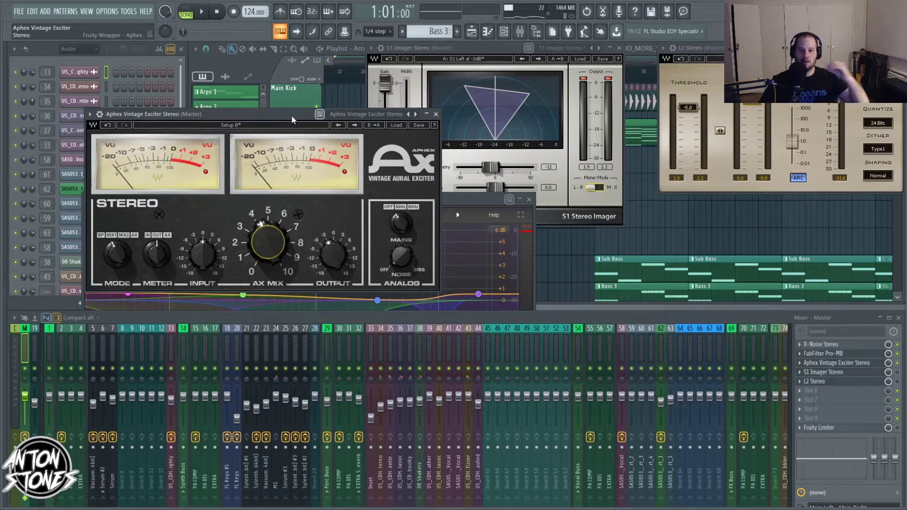
Step: Sweep the exciter's AX Mix up to 10.00 and down to 2.46, then set it to 3.5
left_click_drag(263, 236, 263, 189)
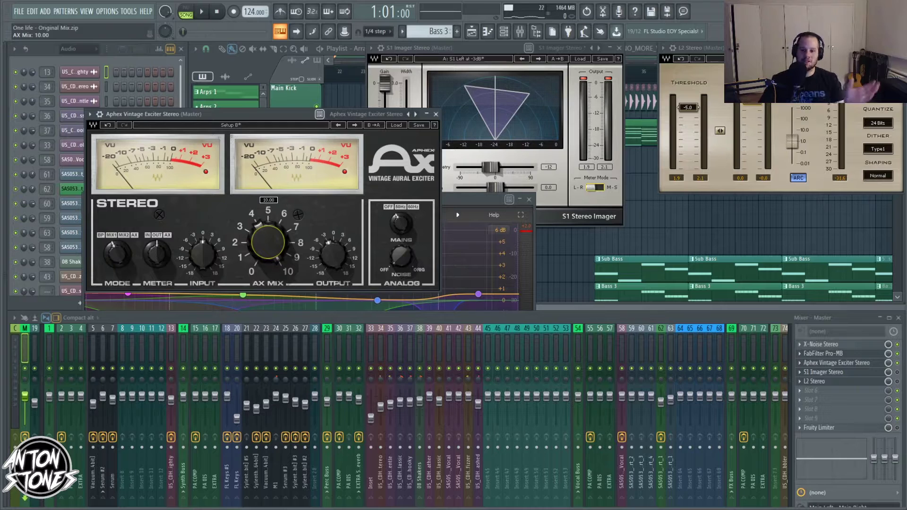
left_click_drag(262, 234, 261, 299)
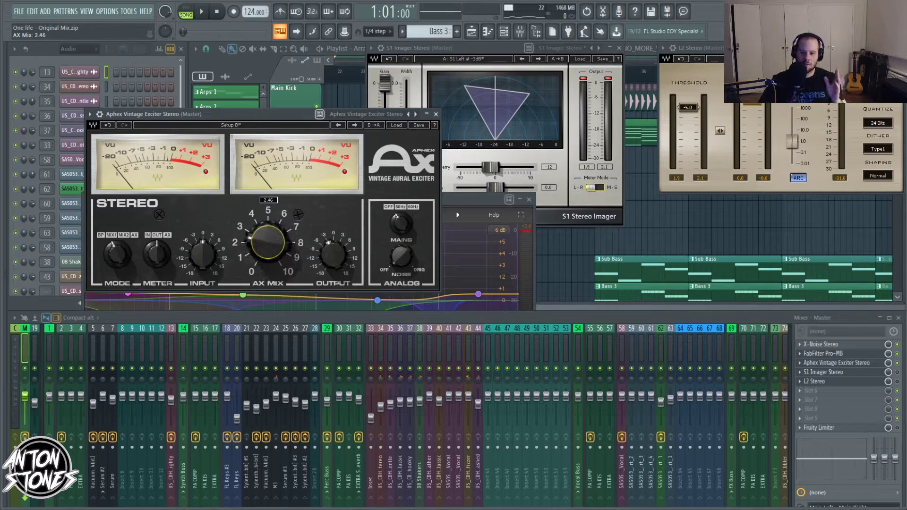
type("35")
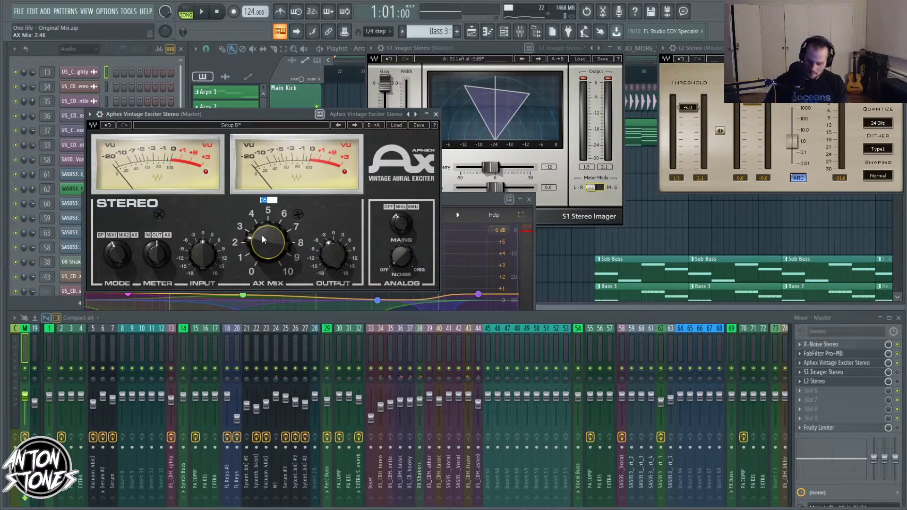
key("BackSpace")
type("3")
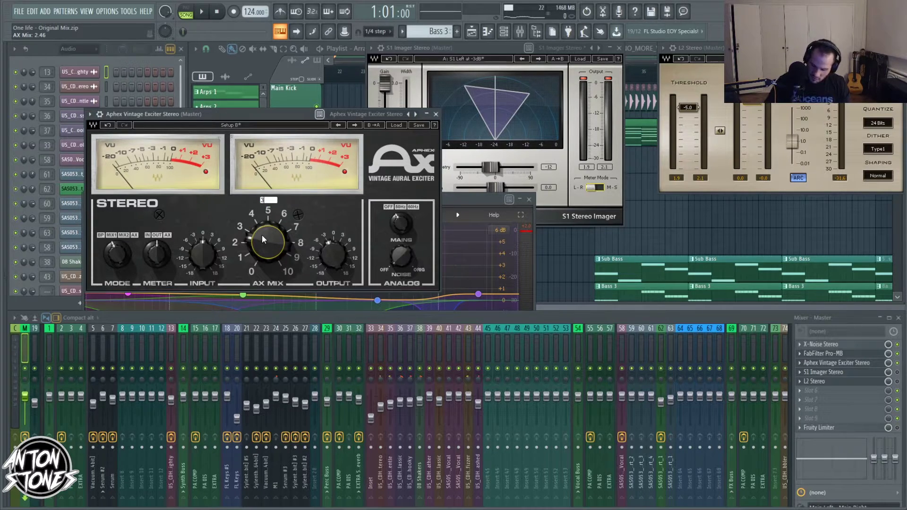
type("5")
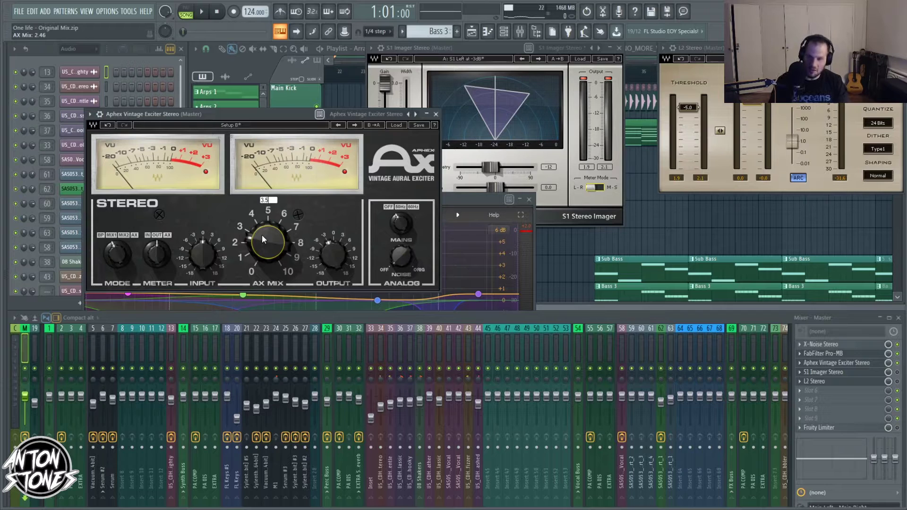
key("Return")
Step: Play the song to hear the Aphex exciter at its new mix amount, then stop playback
left_click_drag(283, 114, 304, 122)
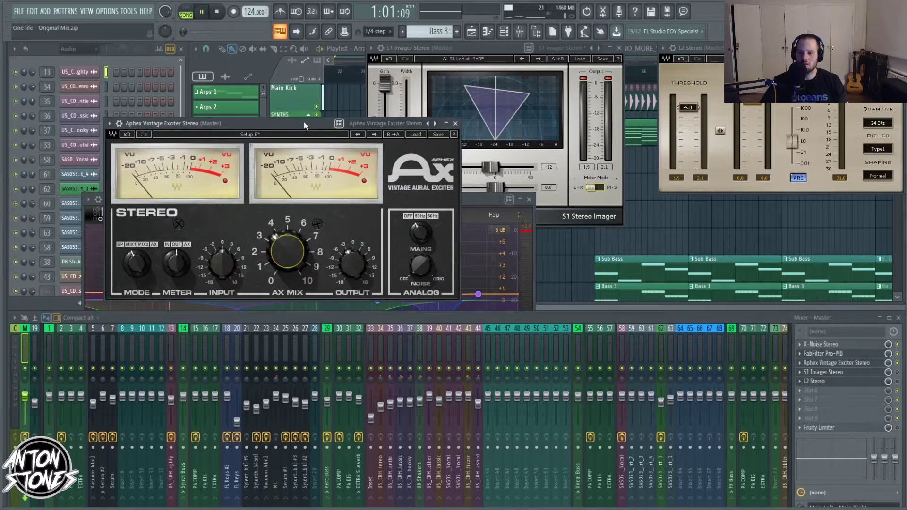
key("space")
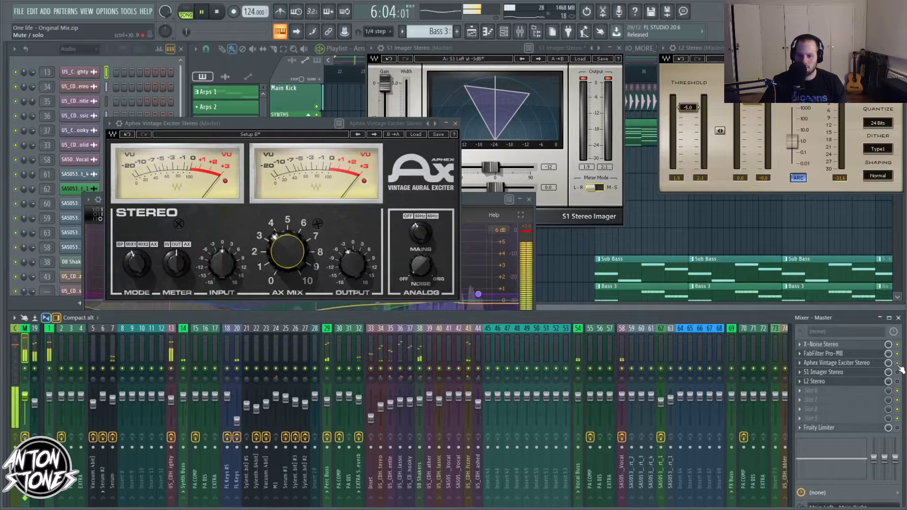
key("space")
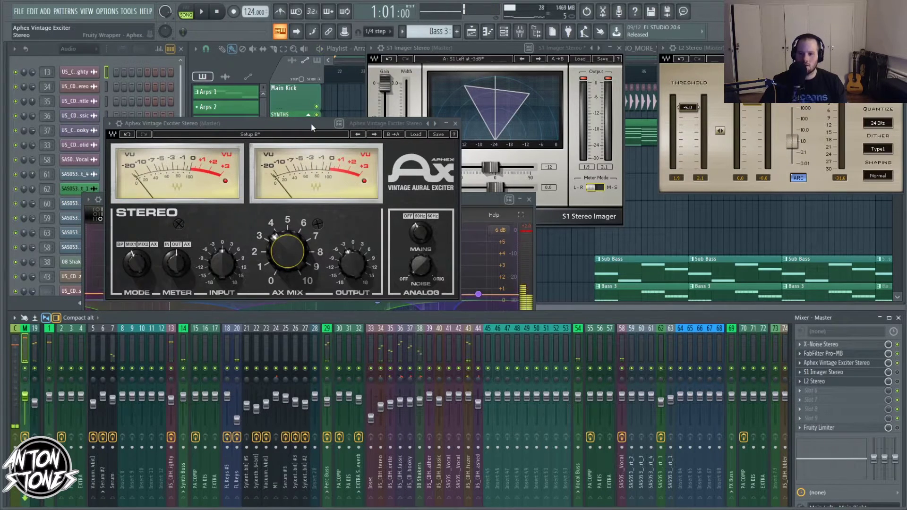
left_click_drag(403, 125, 409, 126)
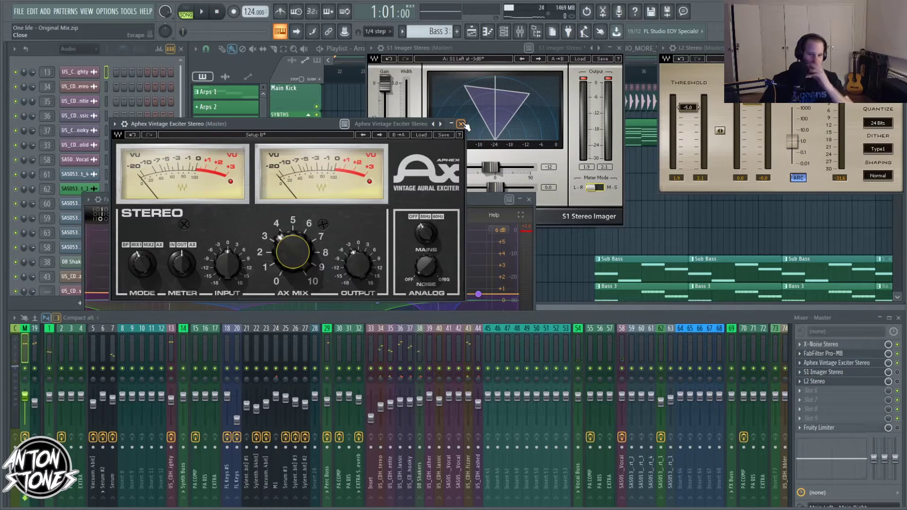
Step: Bring the S1 Imager into full view, enable it on the master channel and play the song through it
left_click_drag(446, 48, 448, 77)
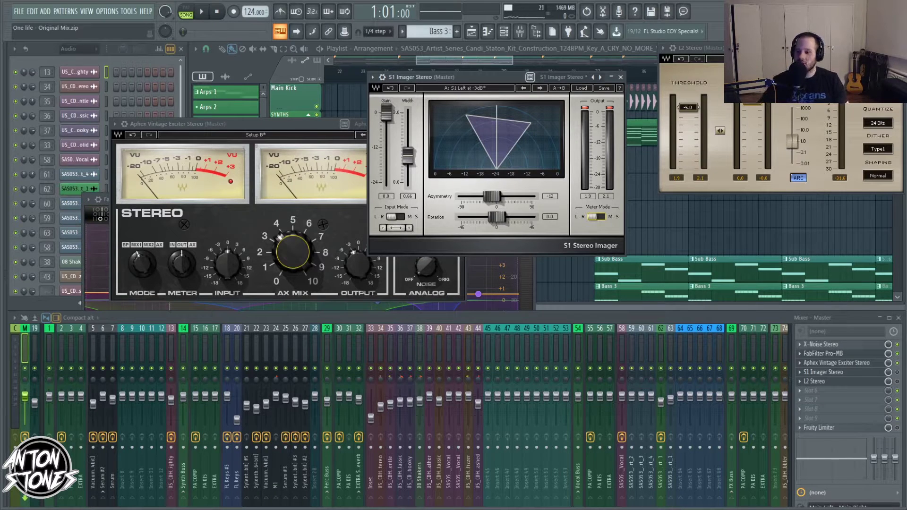
left_click_drag(494, 79, 476, 106)
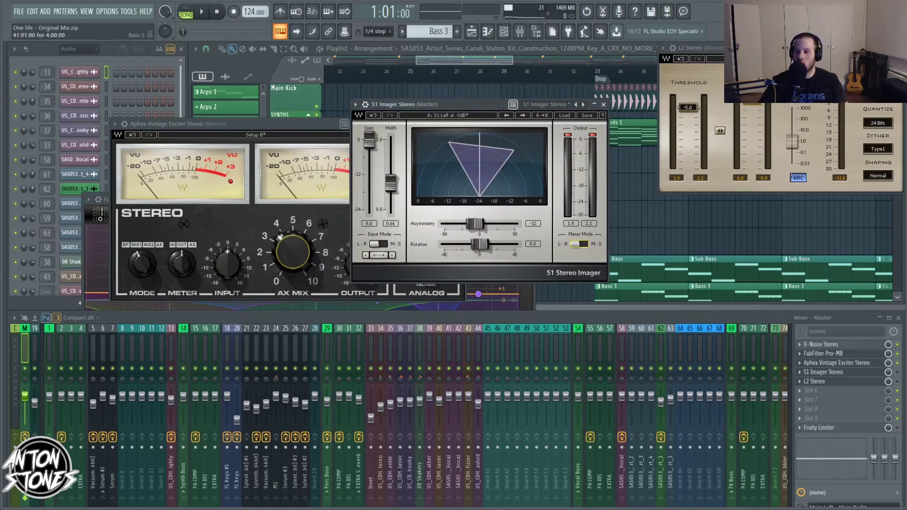
key("space")
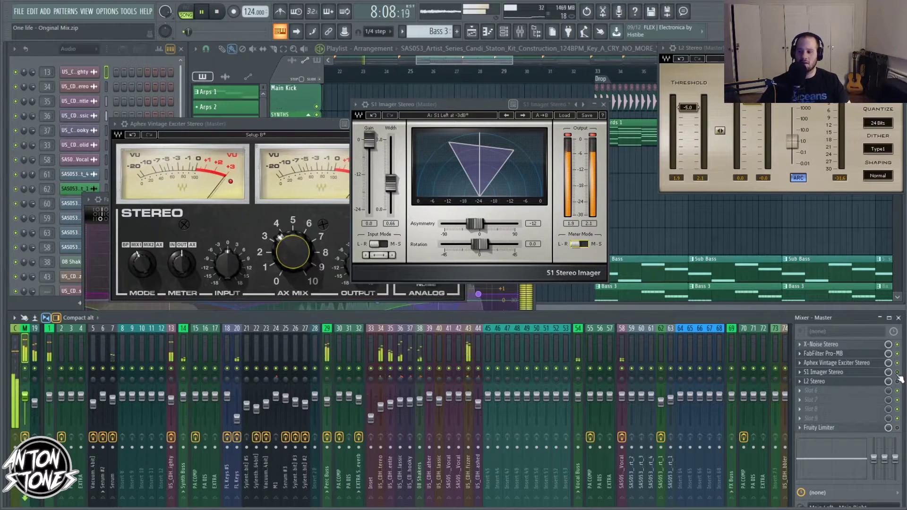
left_click_drag(481, 105, 417, 135)
key("space")
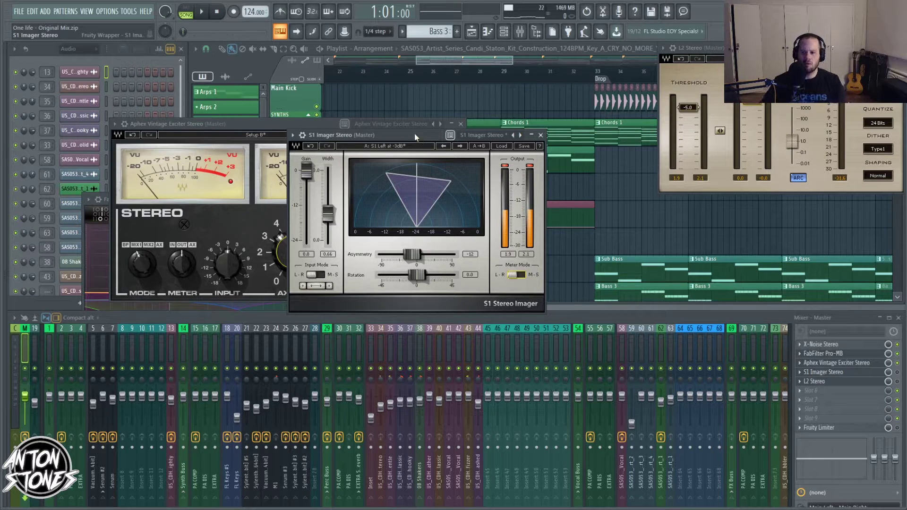
Step: Demonstrate the S1 Imager's gain by lowering it to -24.0 dB, playing the song, and raising it to -2.6 dB
left_click_drag(306, 171, 306, 240)
key("space")
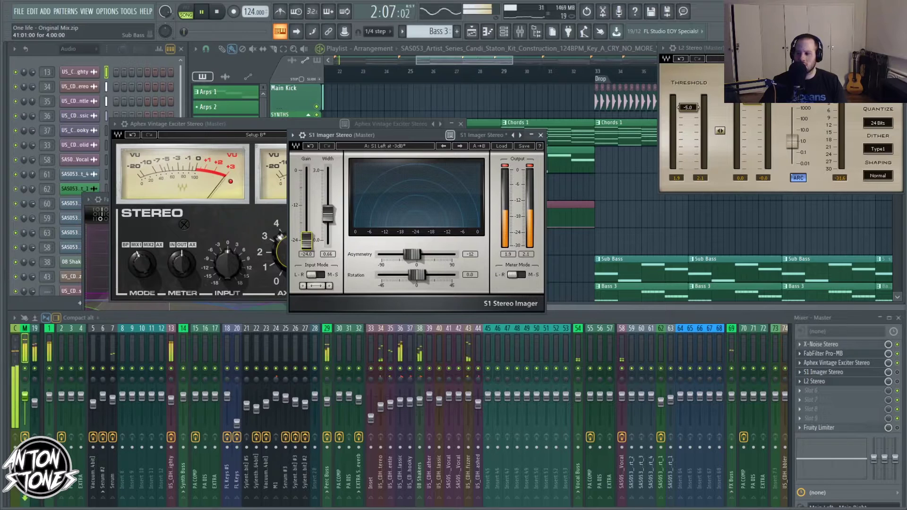
left_click(351, 133)
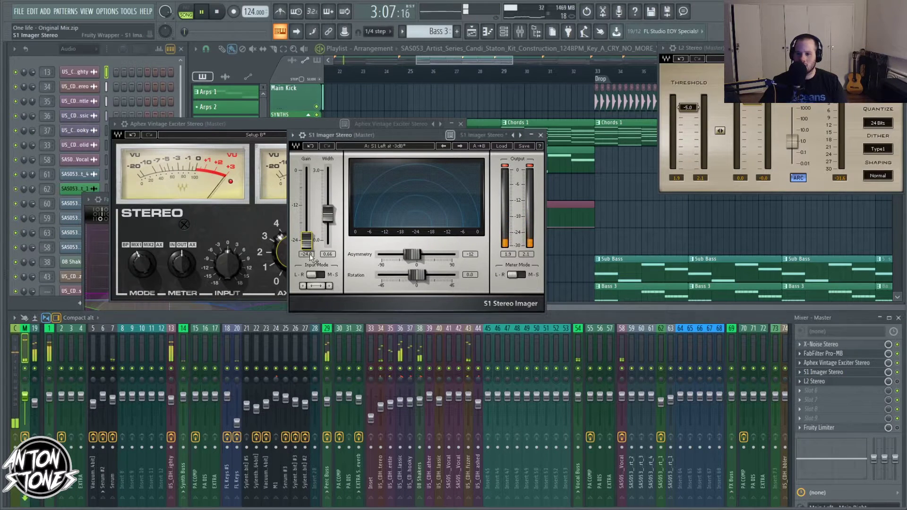
left_click_drag(306, 241, 306, 178)
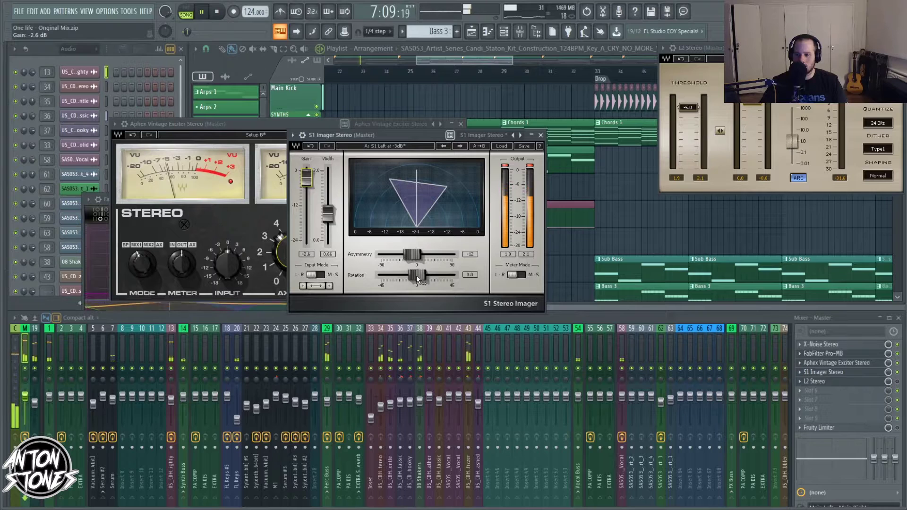
Step: Raise the S1 Imager's width slightly, close its window and stop playback
mouse_move(324, 218)
left_mouse_down()
mouse_move(323, 173)
mouse_move(324, 211)
left_mouse_up()
left_click_drag(535, 136, 491, 154)
left_click(496, 153)
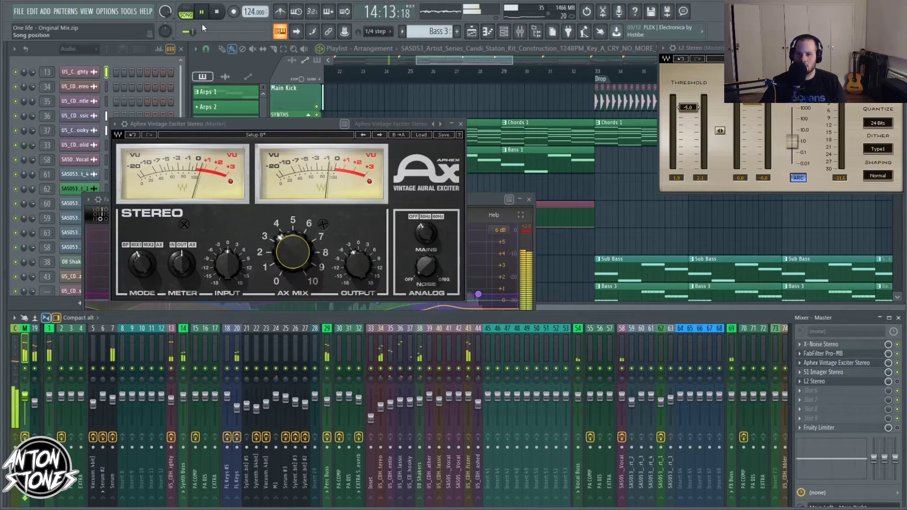
left_click(218, 12)
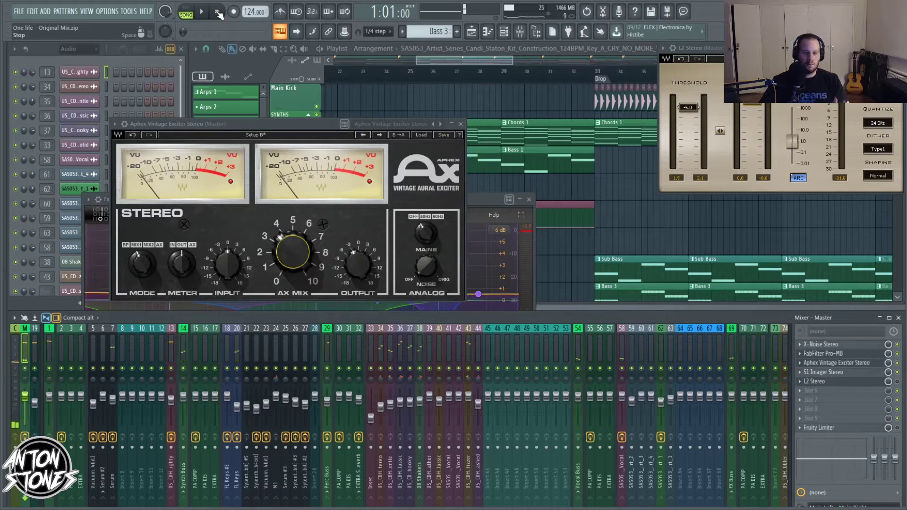
Step: Bring the L2 limiter's window into full view over the Aphex Vintage Exciter
left_click_drag(778, 50, 650, 98)
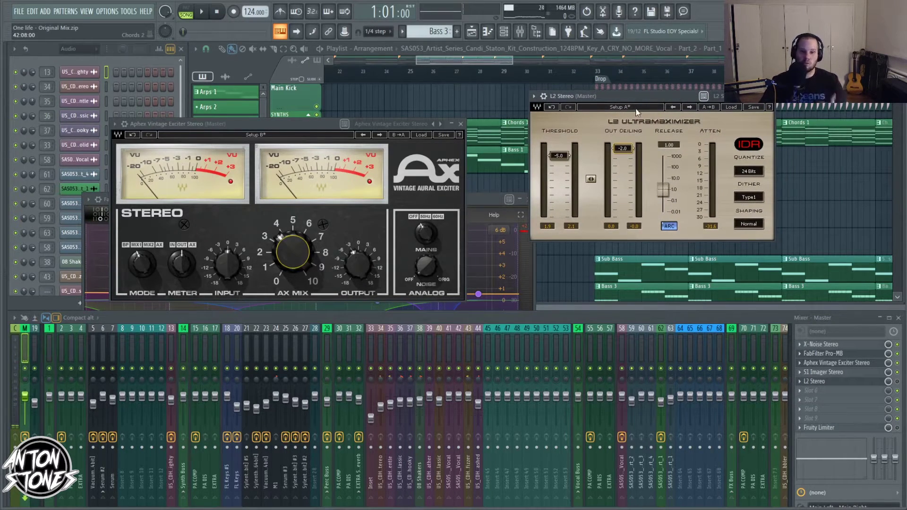
left_click_drag(652, 103, 606, 113)
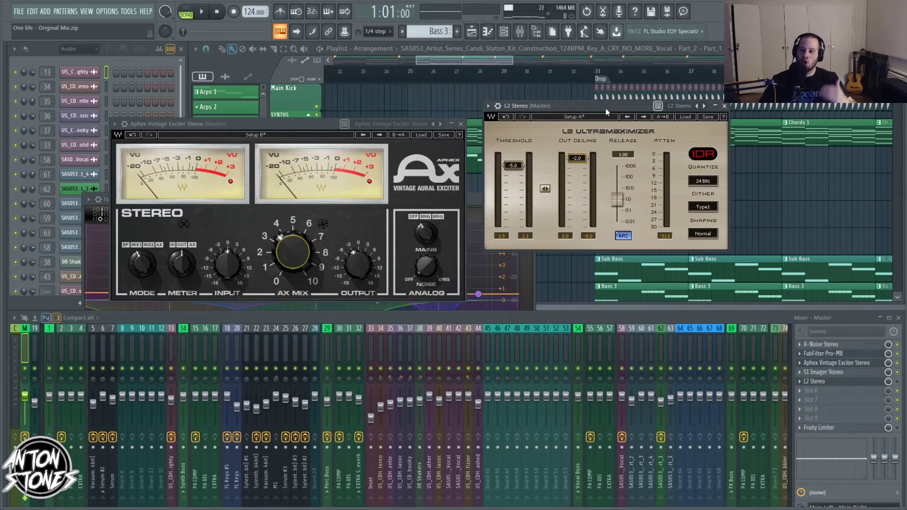
left_click_drag(605, 107, 589, 129)
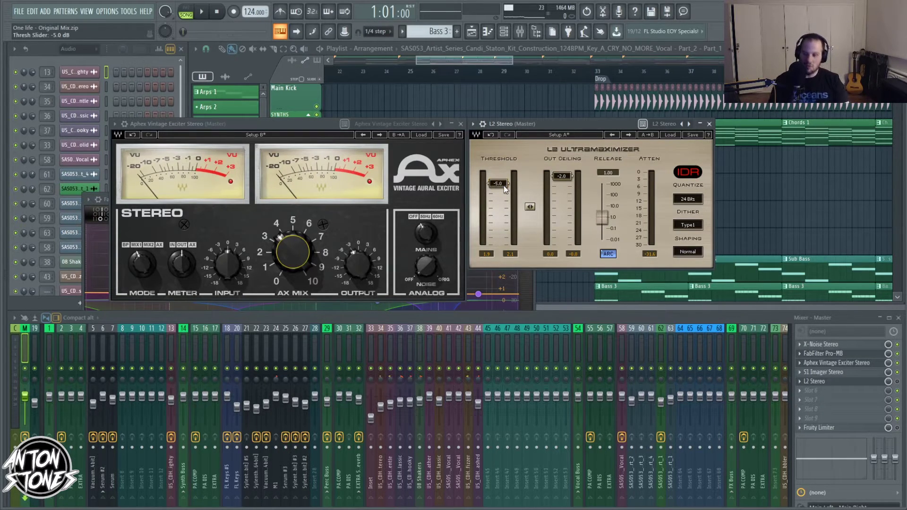
left_click_drag(590, 122, 362, 164)
Step: Play the song through the L2 with its threshold raised to 0.0 dB, and stop playback
key("space")
mouse_move(302, 225)
left_mouse_down()
mouse_move(299, 284)
mouse_move(299, 212)
left_mouse_up()
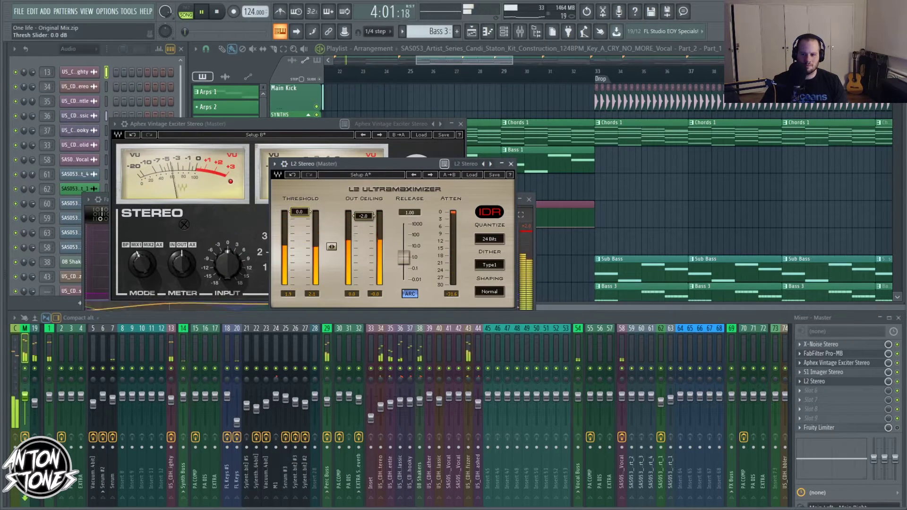
key("space")
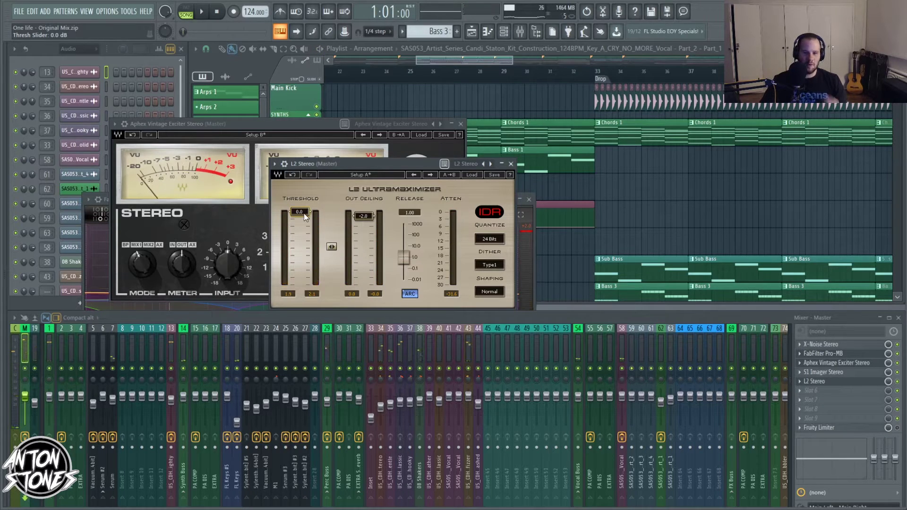
mouse_move(304, 214)
left_mouse_down()
mouse_move(304, 235)
mouse_move(304, 211)
left_mouse_up()
key("space")
key("space")
left_click(304, 213)
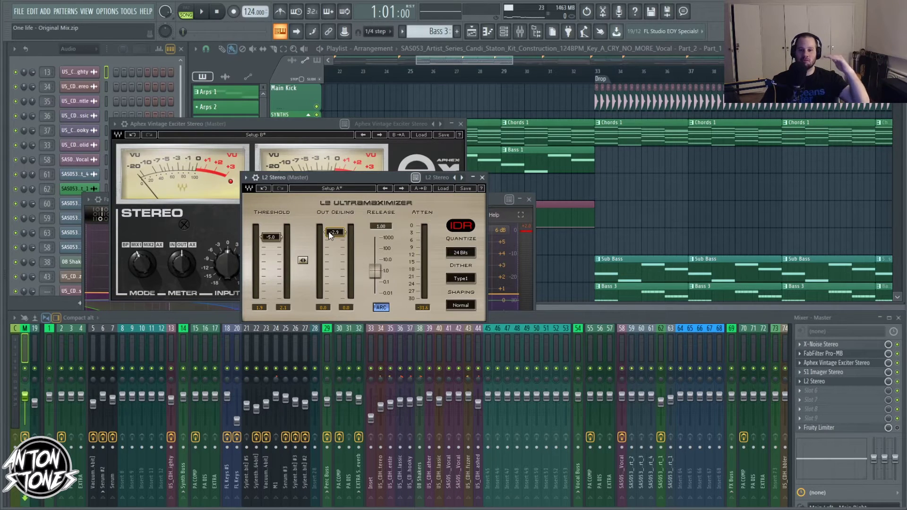
Step: Set the L2's out ceiling to -2 dB while the song plays, and stop playback
left_click_drag(332, 235, 343, 234)
key("space")
double_click(342, 232)
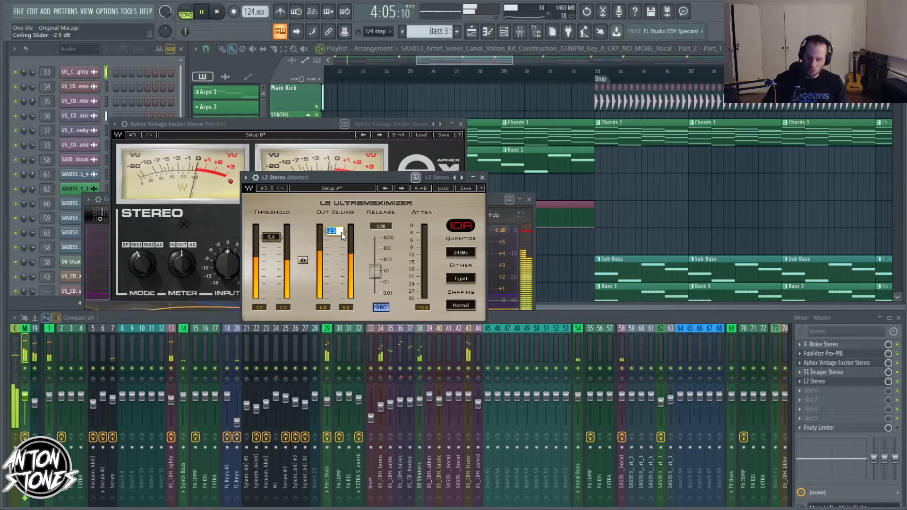
type("5")
key("BackSpace")
type("-2")
key("Return")
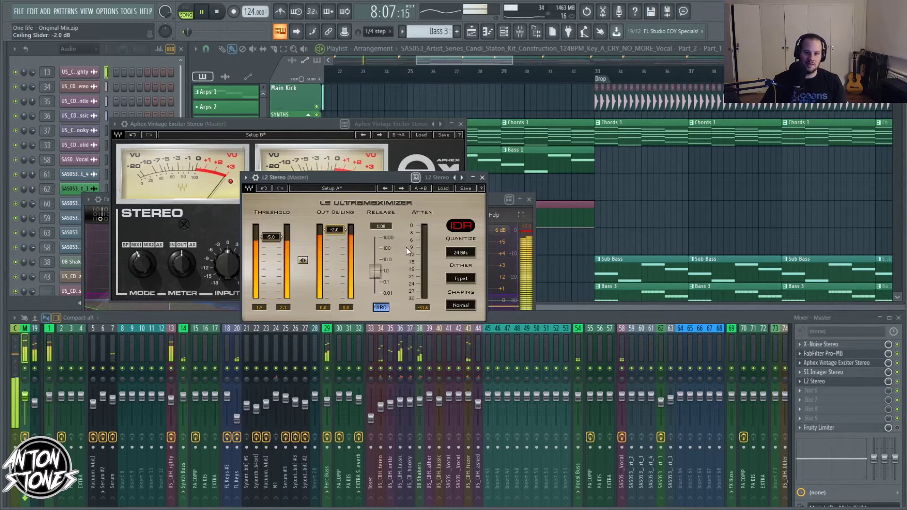
key("space")
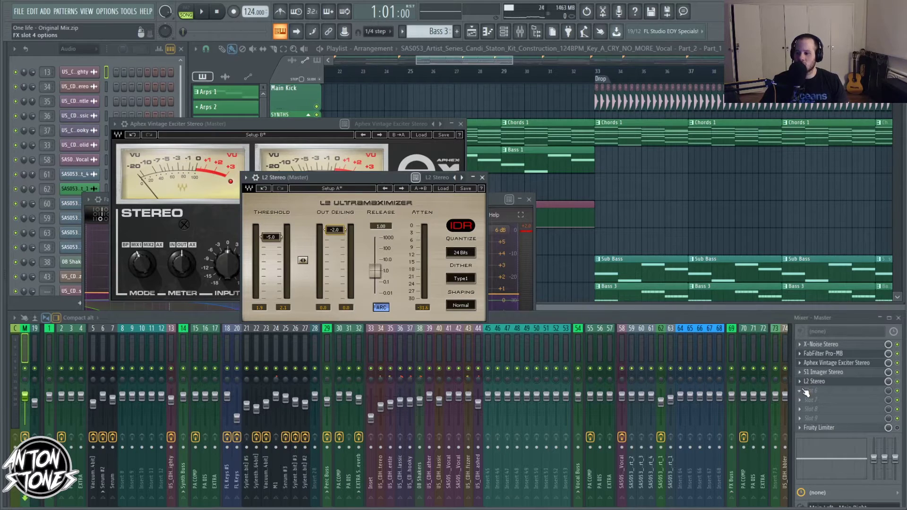
Step: Try L2 thresholds of -11.2 dB and -9.5 dB with a slightly lower out ceiling, playing the song to hear the limiting
left_click_drag(371, 178, 392, 177)
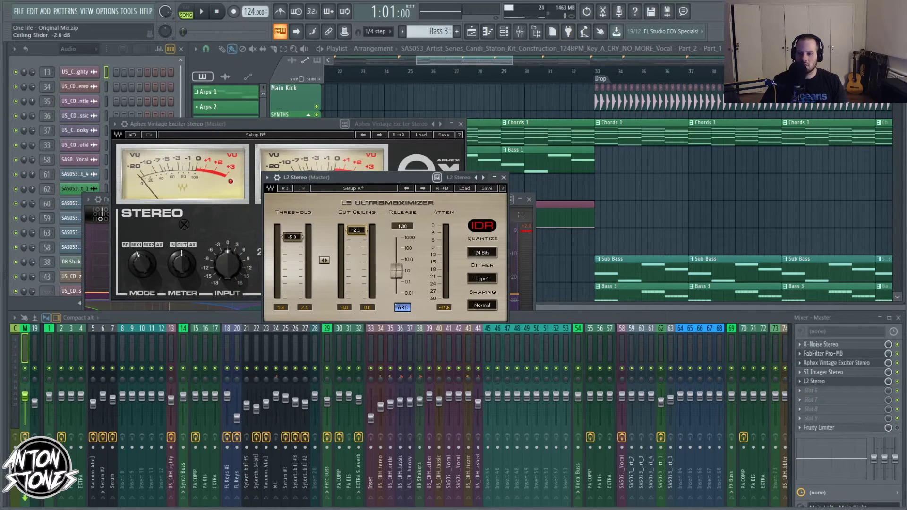
key("space")
left_click_drag(357, 230, 357, 231)
left_click_drag(293, 237, 293, 252)
key("space")
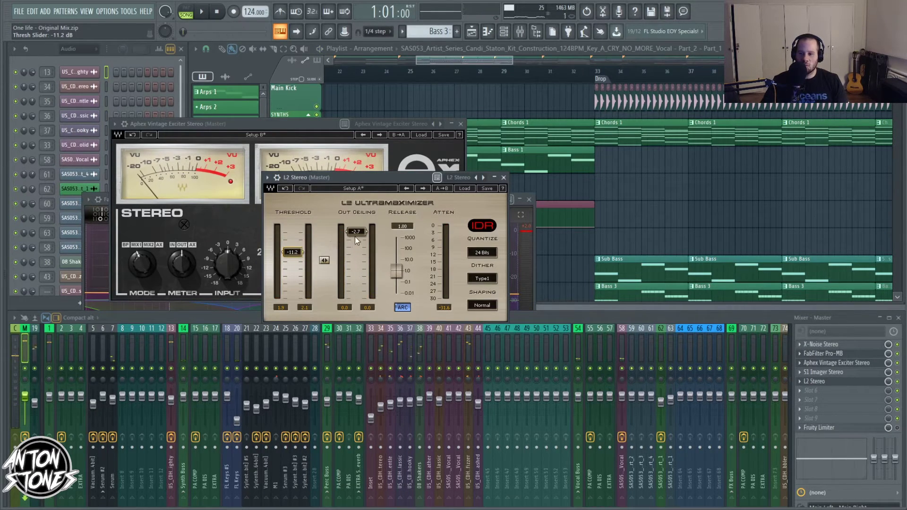
mouse_move(299, 257)
left_mouse_down()
mouse_move(293, 265)
mouse_move(293, 248)
left_mouse_up()
key("space")
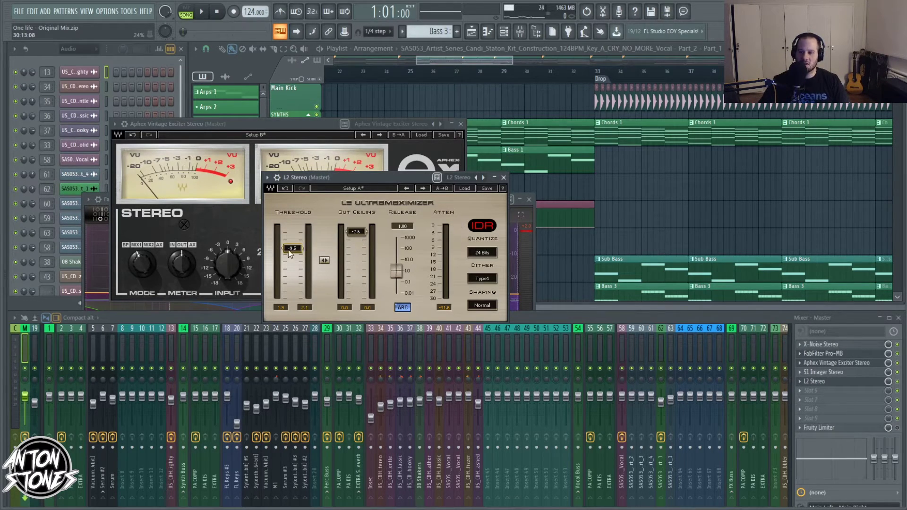
Step: Play the song with the L2's threshold at 0.0 dB, lowering it to -7.4 dB and the out ceiling to -3.8 dB
left_click_drag(291, 248, 292, 225)
key("space")
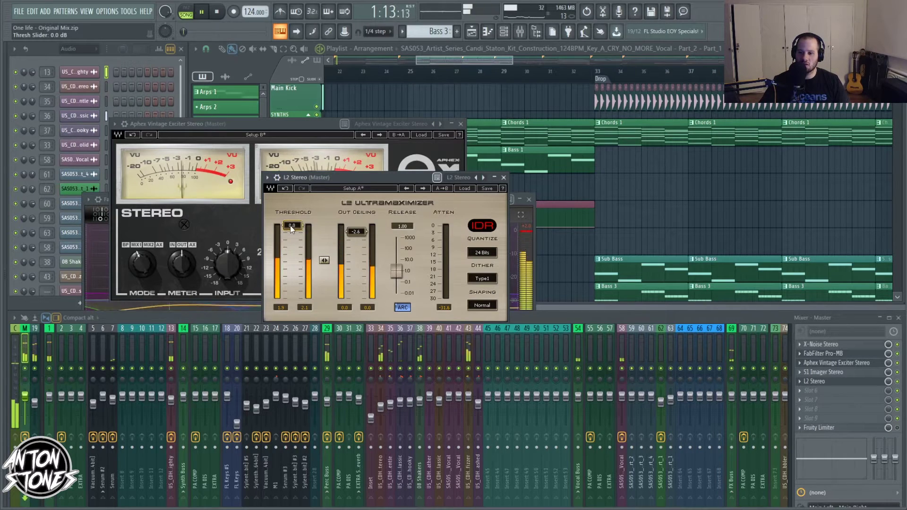
left_click_drag(295, 230, 298, 248)
mouse_move(356, 232)
left_mouse_down()
mouse_move(356, 245)
mouse_move(356, 234)
left_mouse_up()
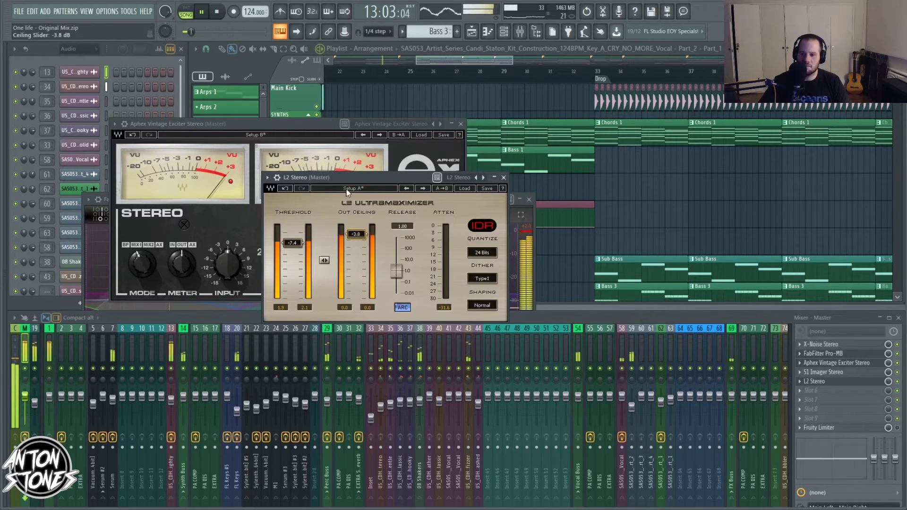
Step: Toggle the L2 on the master channel during playback, reposition its window and stop the song
left_click(897, 381)
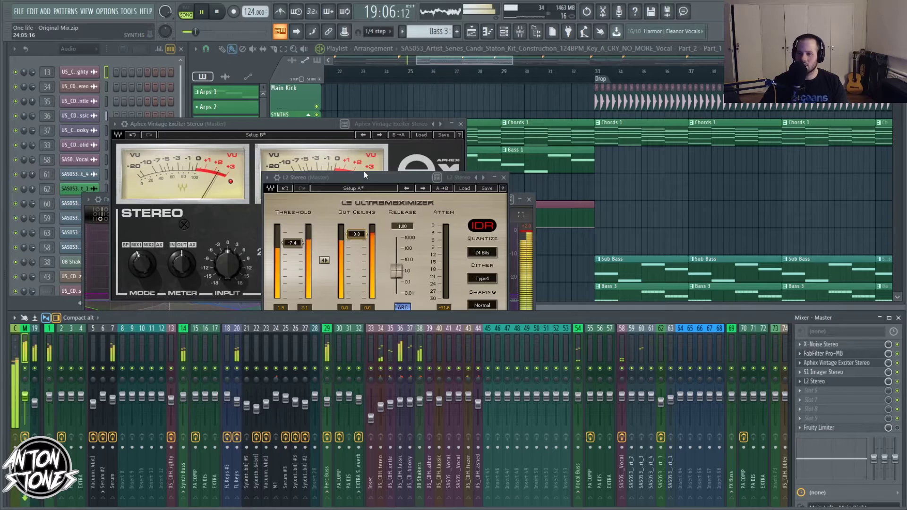
left_click_drag(364, 171, 349, 182)
left_click(218, 12)
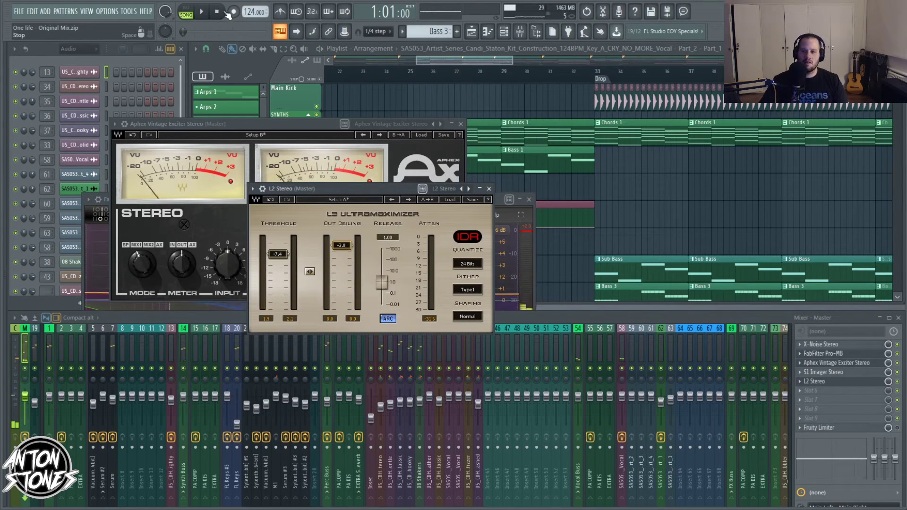